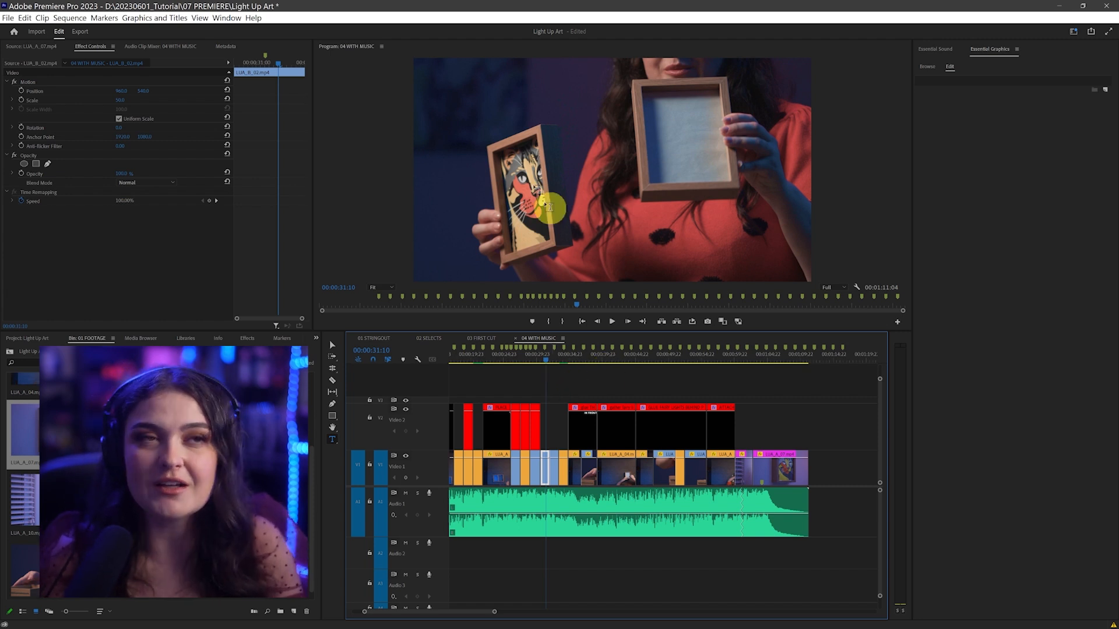
Step: Open the Lumetri Color controls for the LUA_B_02 clip at 00:00:31:10
click(230, 17)
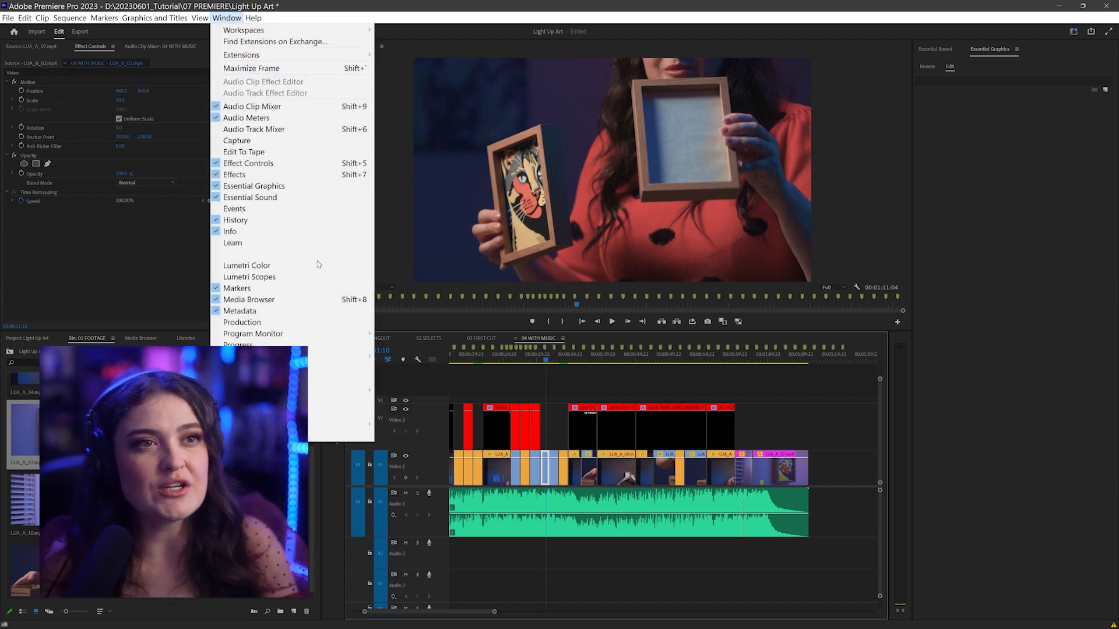
click(318, 267)
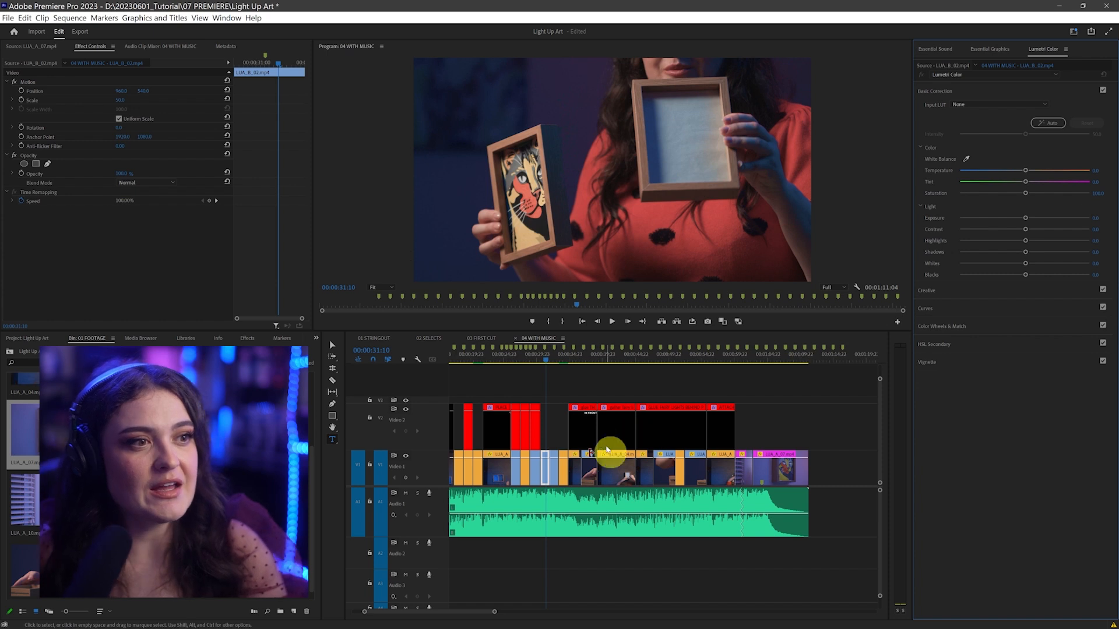
click(545, 465)
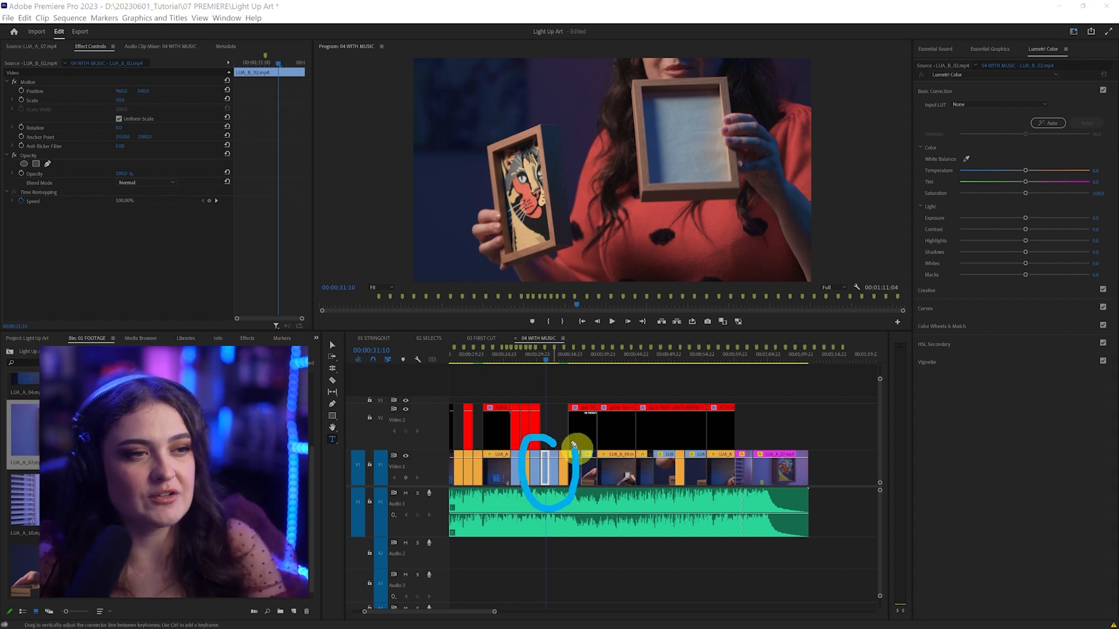
click(548, 466)
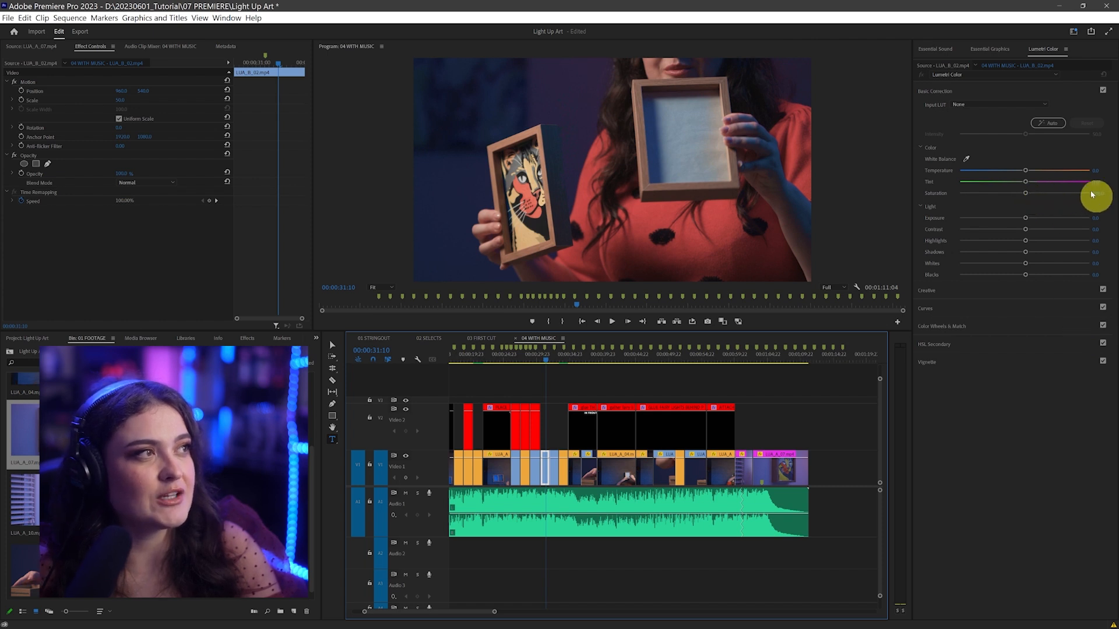
Step: Raise the clip's saturation to about 118 and its exposure to about 1.0, checking the look a few frames further on
drag(1026, 194, 1034, 195)
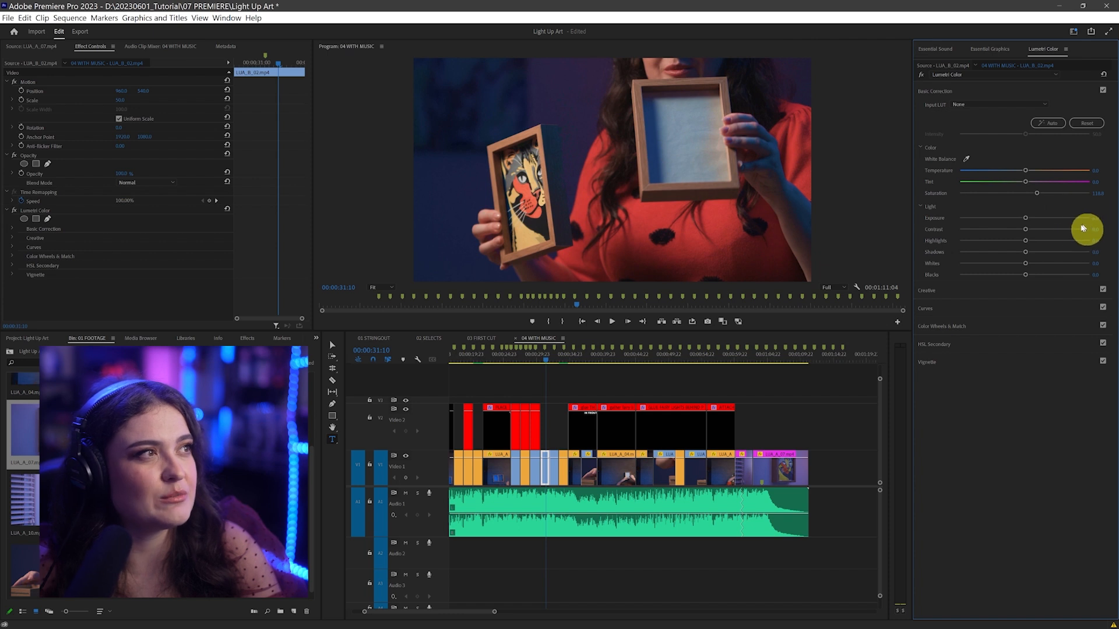
drag(1028, 222, 1041, 219)
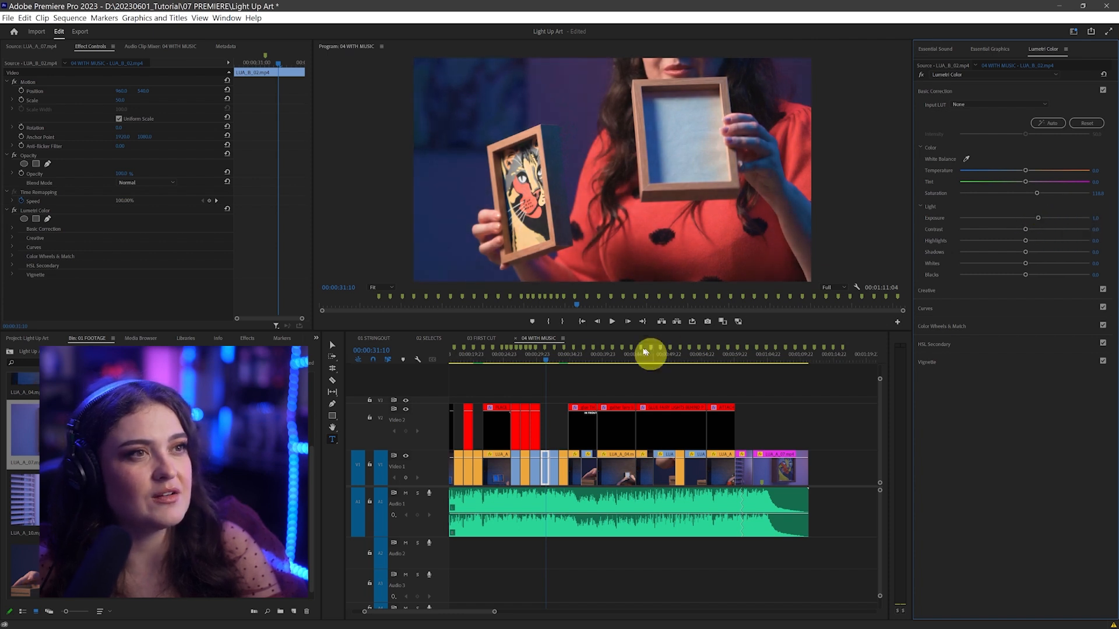
click(551, 362)
drag(550, 362, 547, 365)
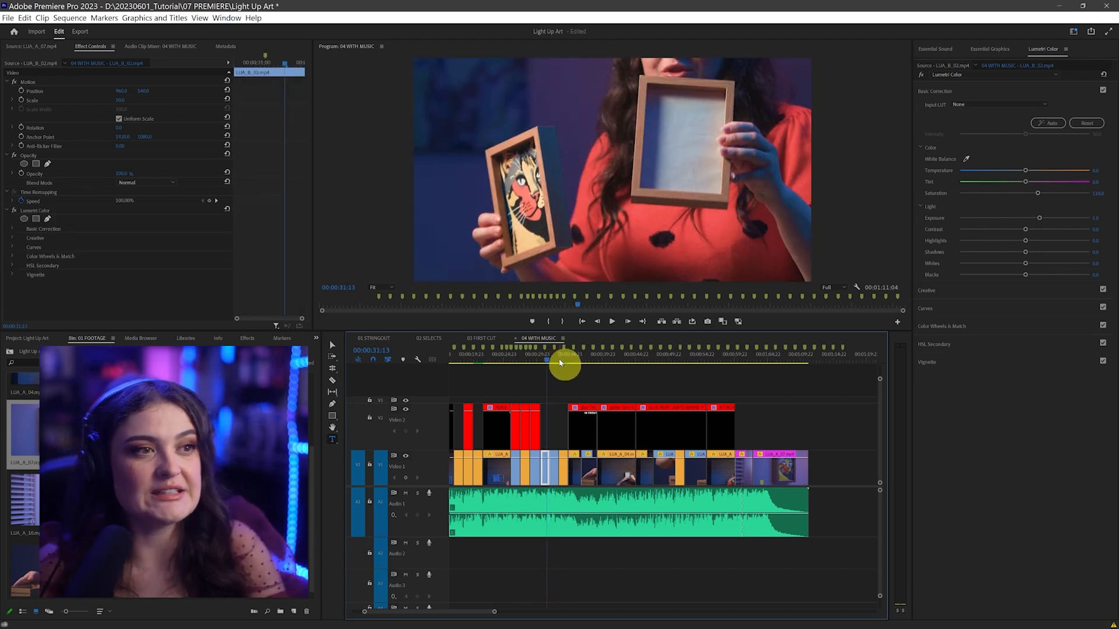
Step: Copy the Lumetri Color effect from this clip and paste it onto the adjacent LUA_B_02 clip at 00:00:32:10
click(52, 212)
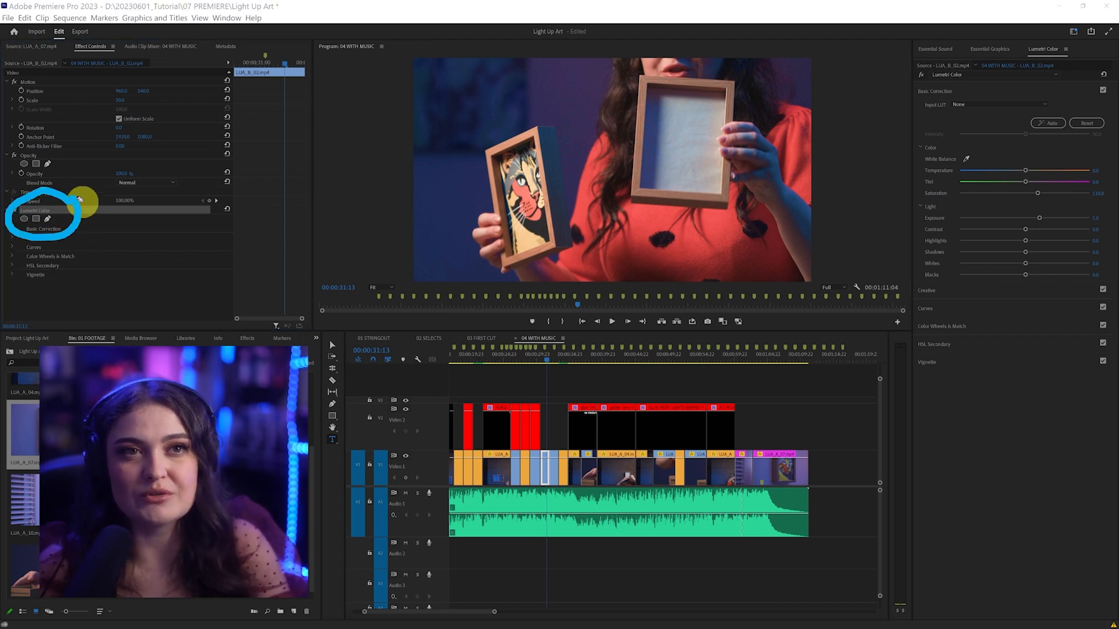
right_click(49, 215)
click(94, 269)
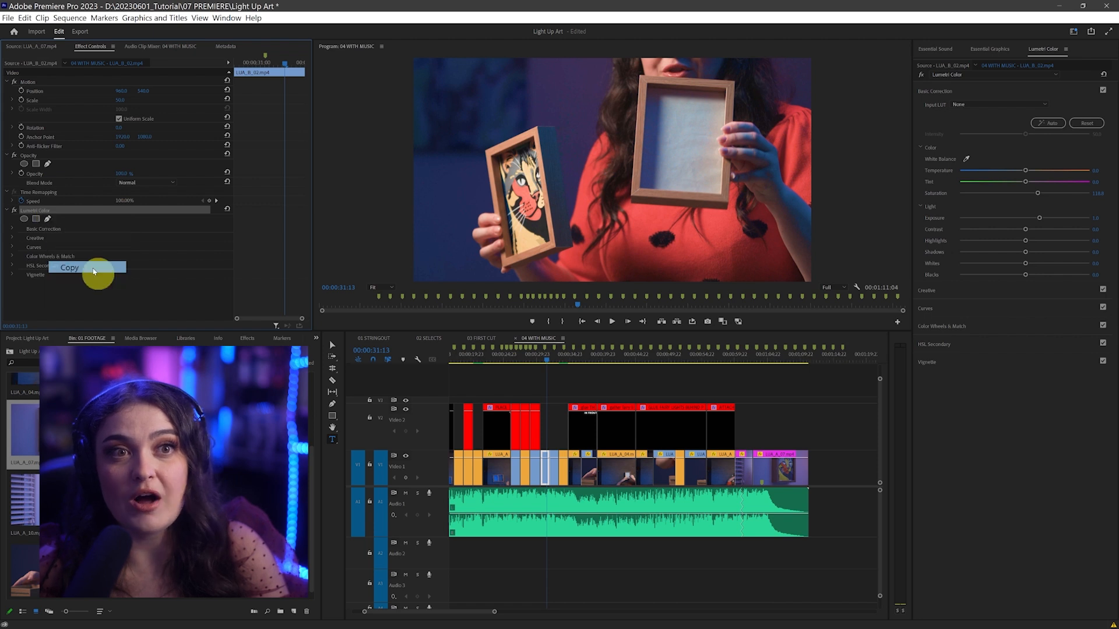
click(98, 304)
click(554, 356)
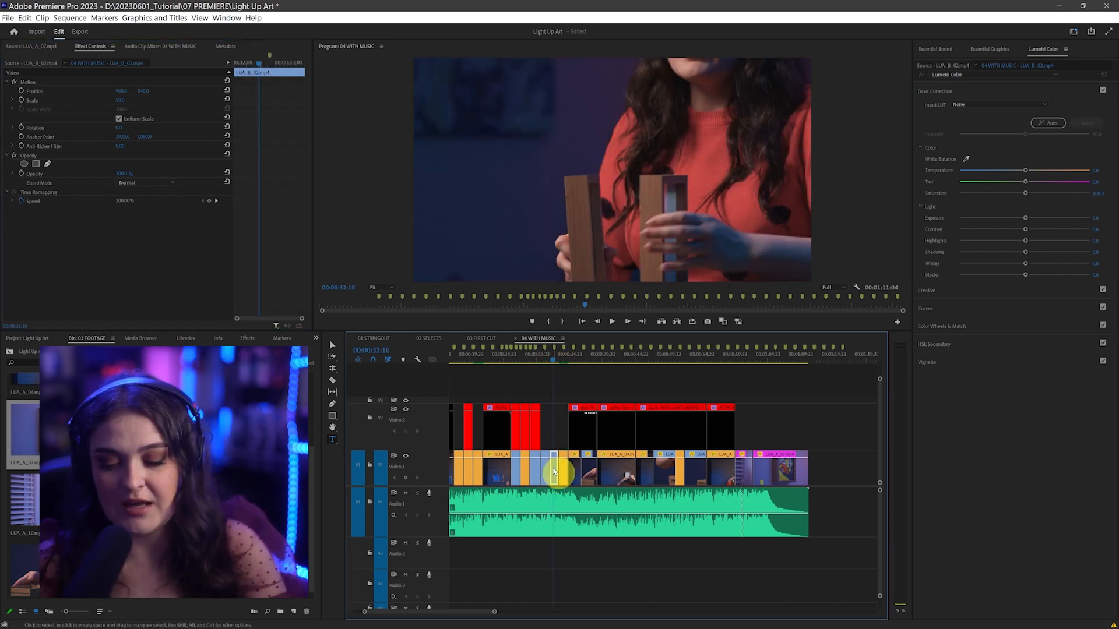
key(ctrl+v)
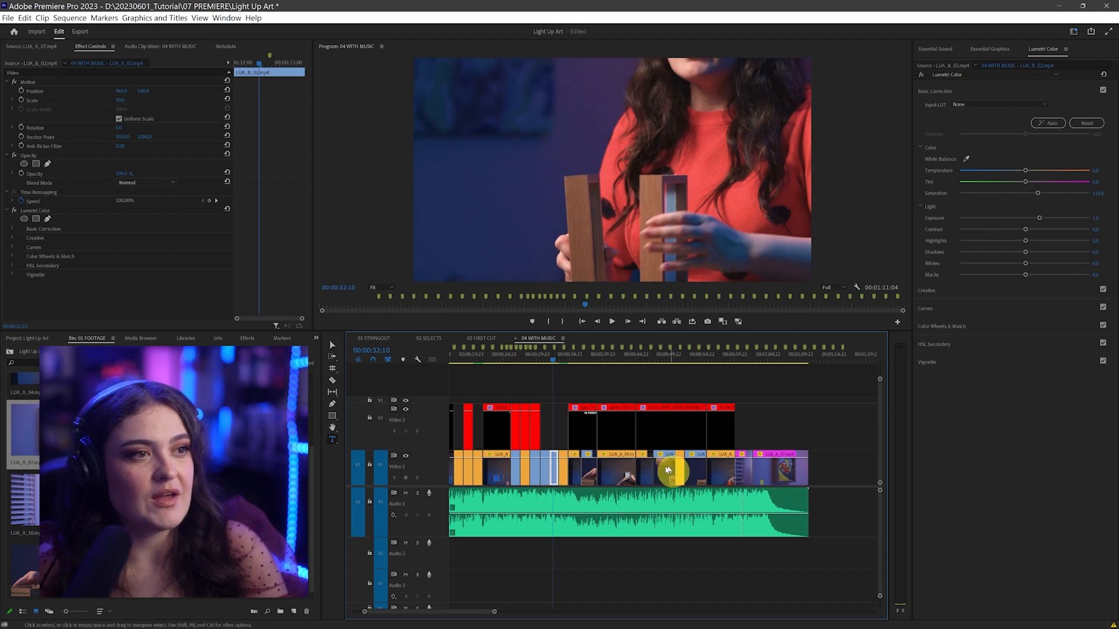
Step: Paste the copied Lumetri Color effect onto the LUA_B_02 clip that starts at 00:00:36:17
key(ctrl+z)
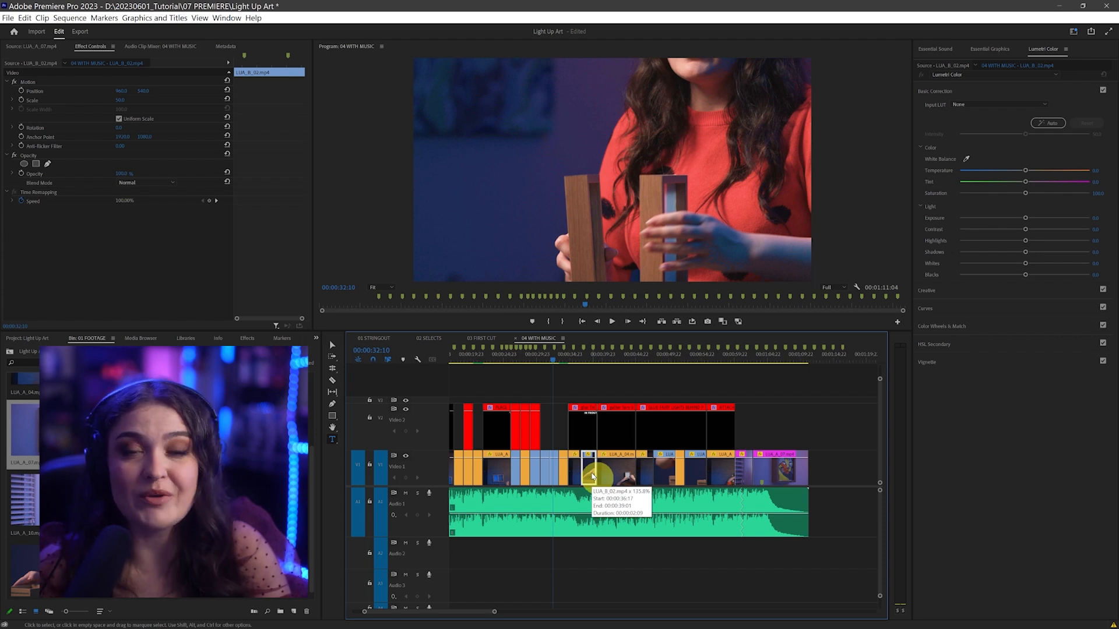
key(ctrl+v)
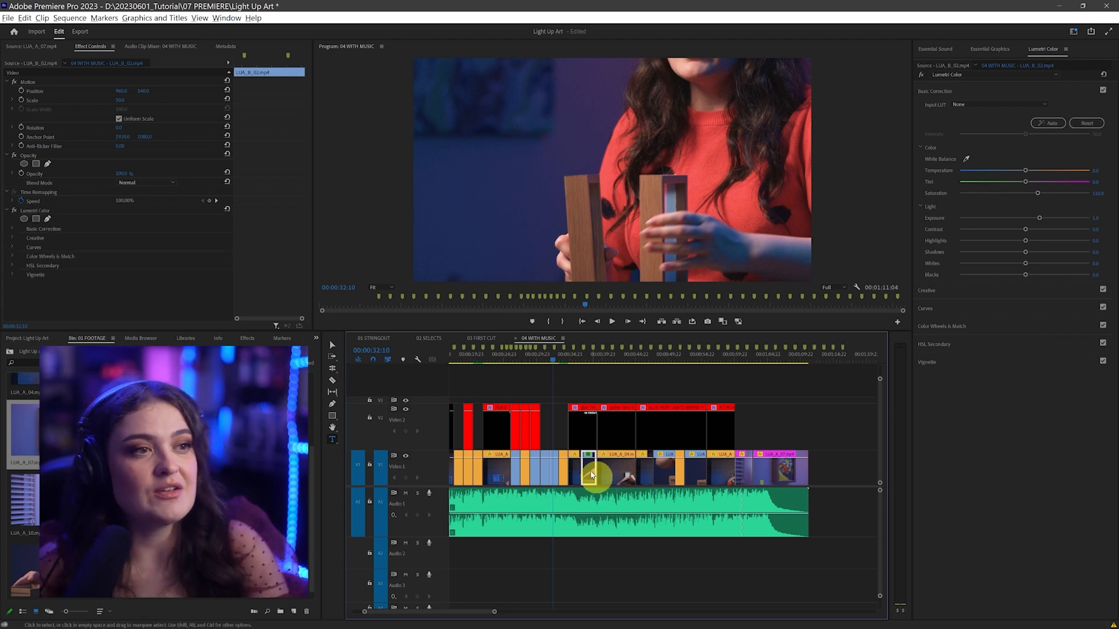
scroll(591, 475, up, 12)
scroll(590, 475, down, 1)
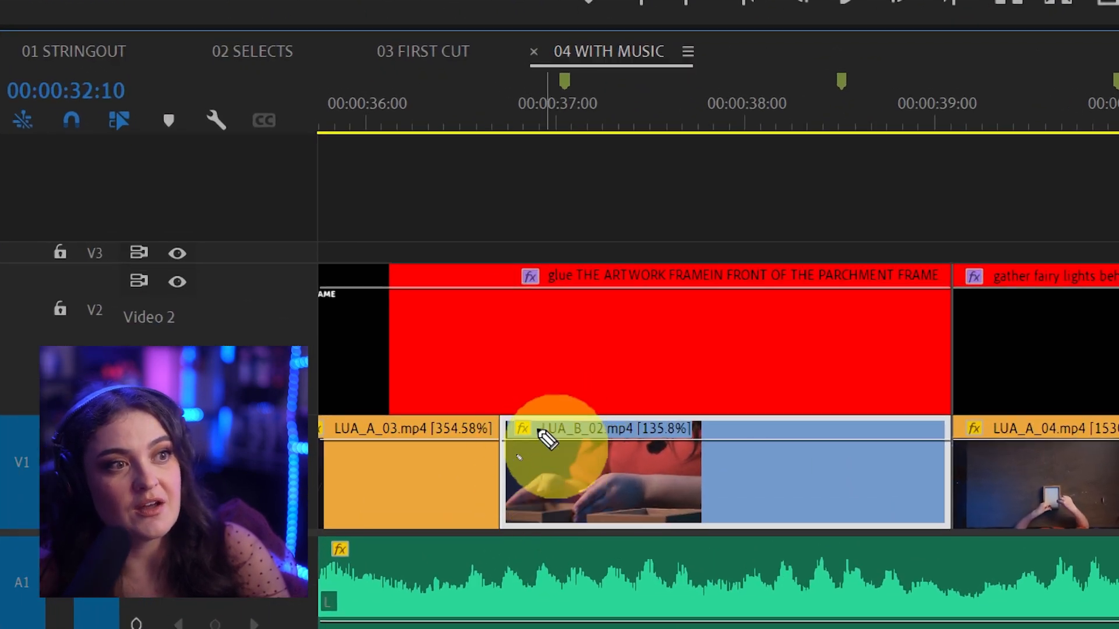
mouse_move(537, 401)
mouse_down()
mouse_move(564, 443)
mouse_move(548, 389)
mouse_up()
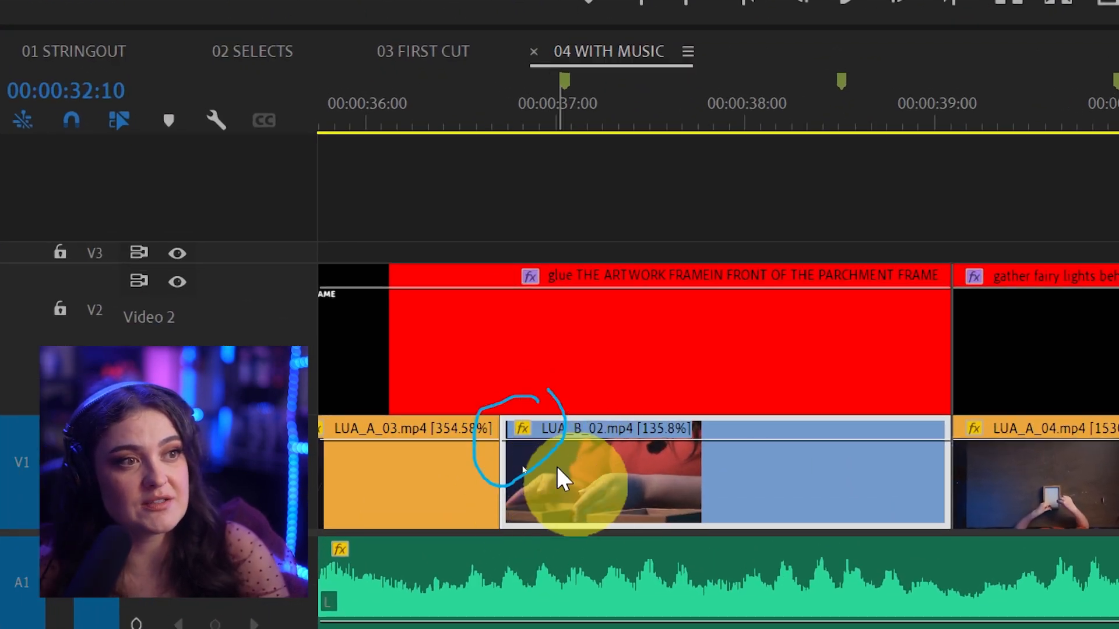
key(ctrl+v)
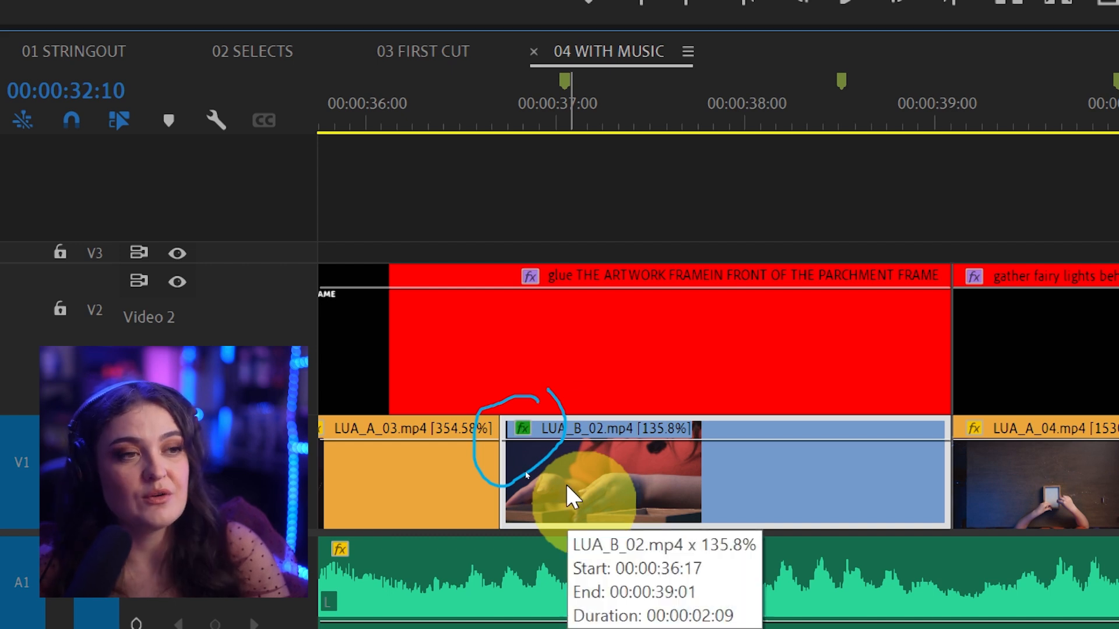
Step: Copy the Lumetri Color effect from the graded LUA_B_02 clip at 00:00:31:07
scroll(567, 485, down, 10)
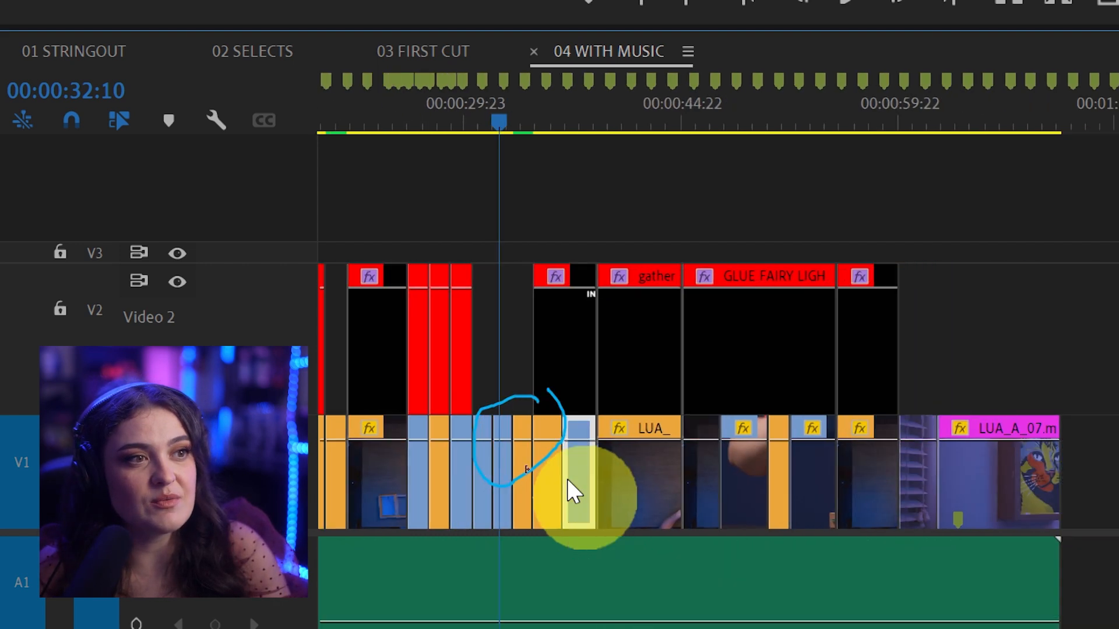
scroll(462, 480, down, 5)
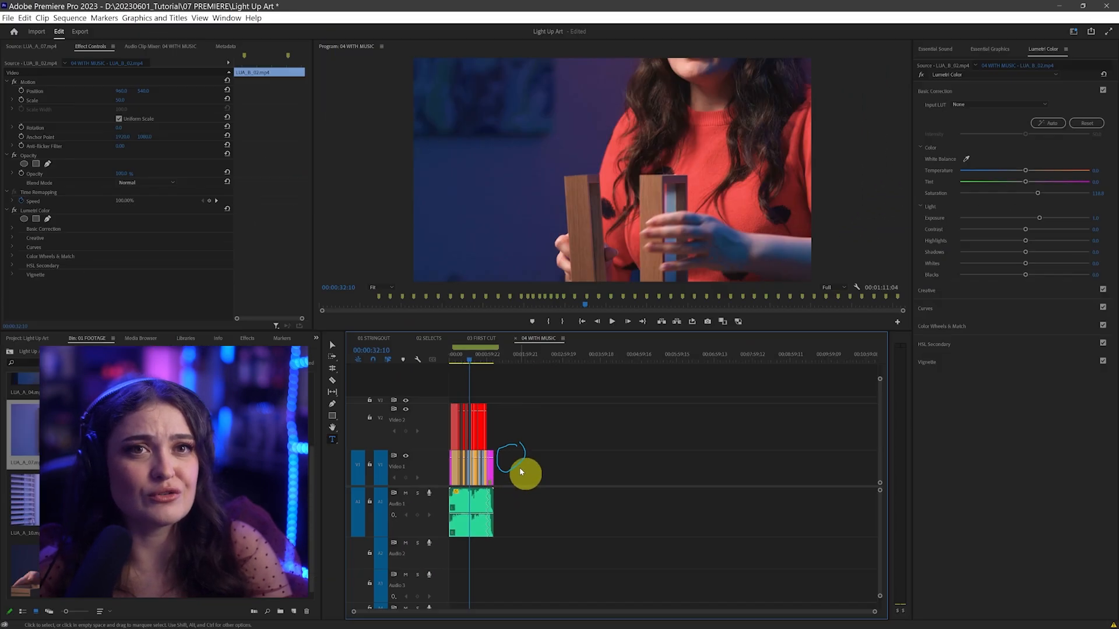
drag(876, 612, 648, 596)
scroll(645, 494, down, 1)
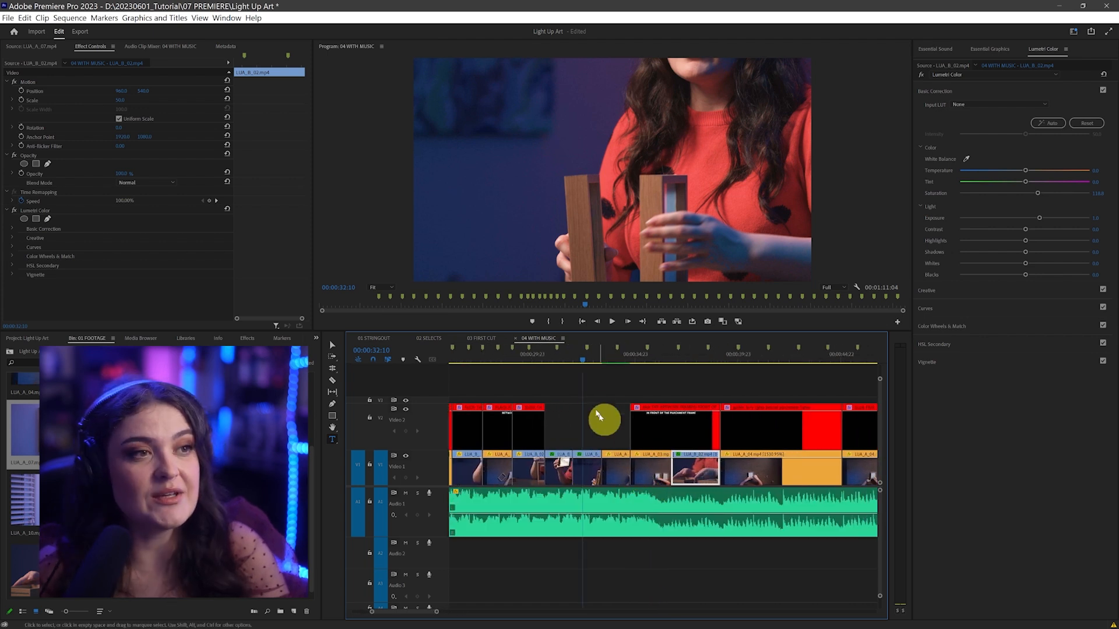
click(561, 358)
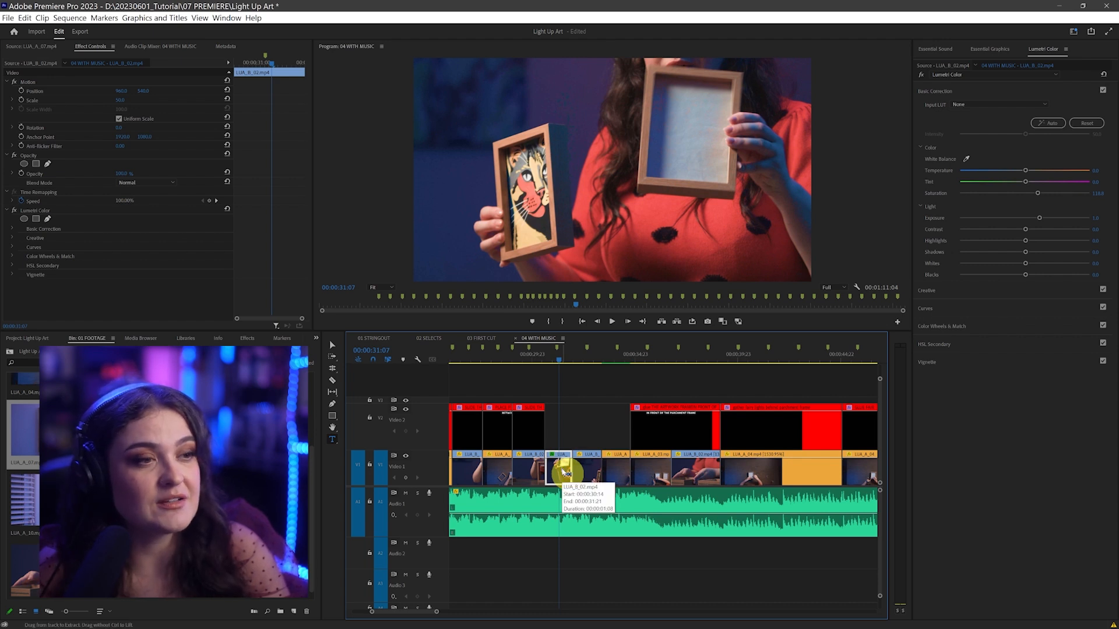
click(74, 211)
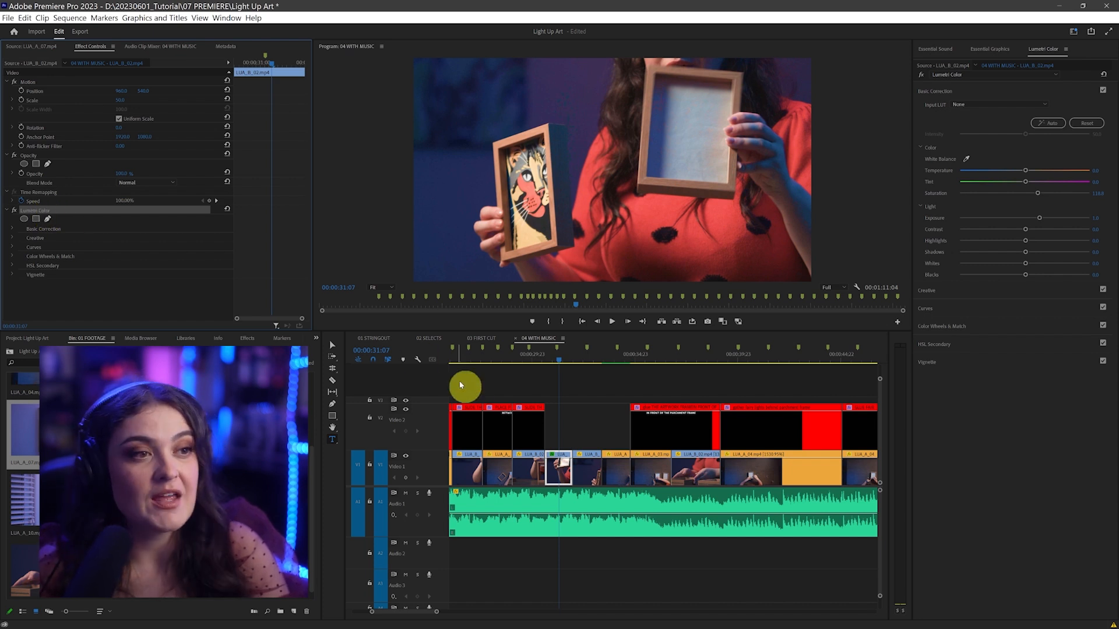
Step: Select every clip in the Iris label group and paste the Lumetri Color effect onto them
right_click(558, 472)
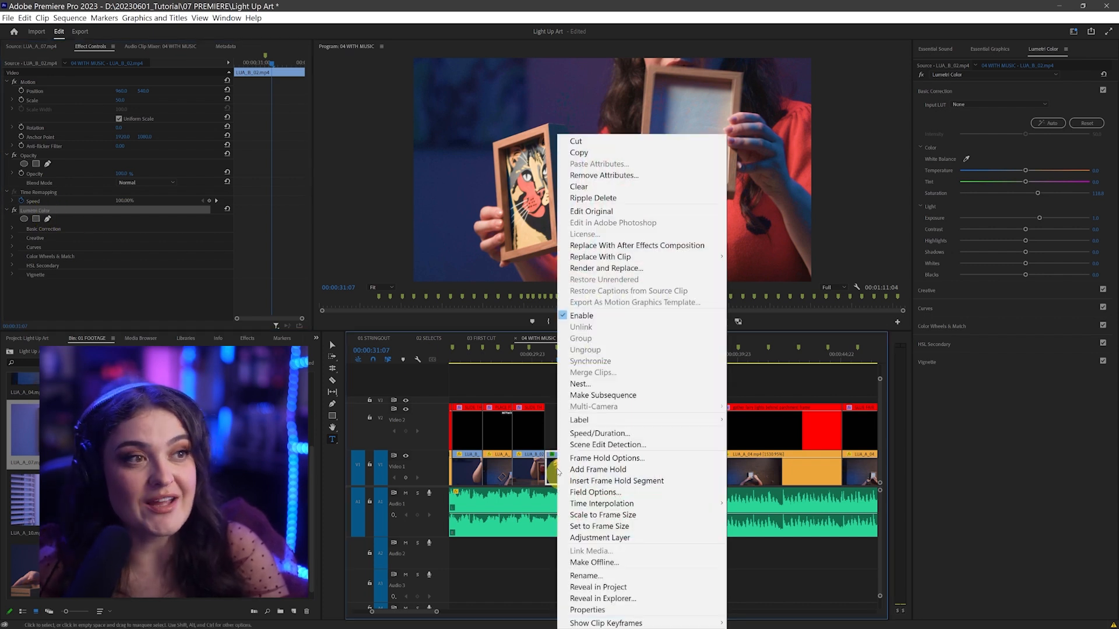
mouse_move(643, 423)
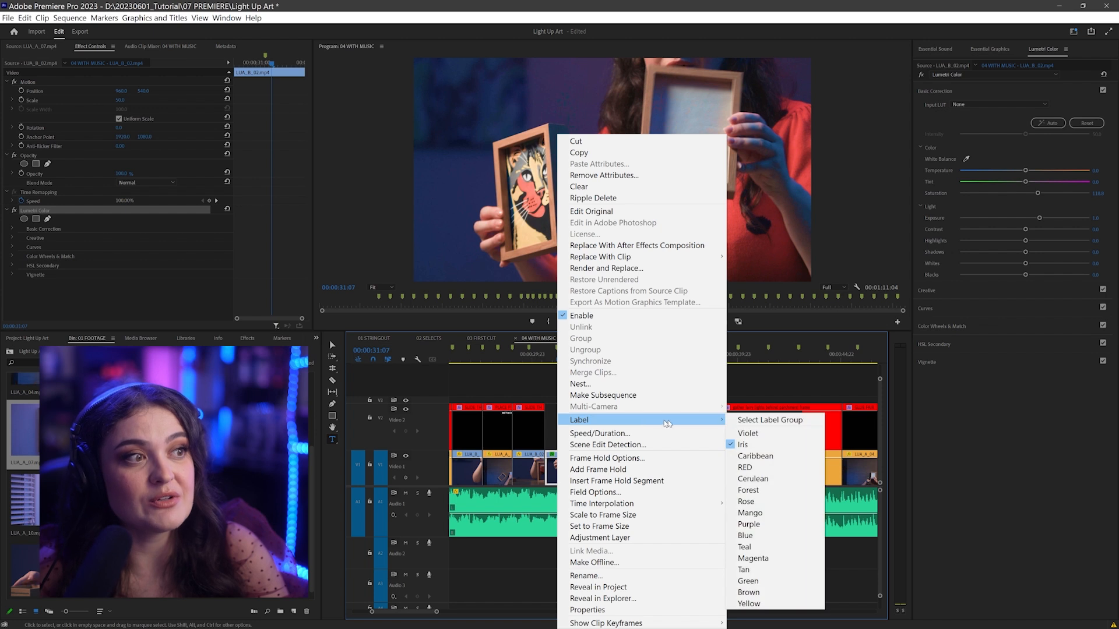
click(757, 423)
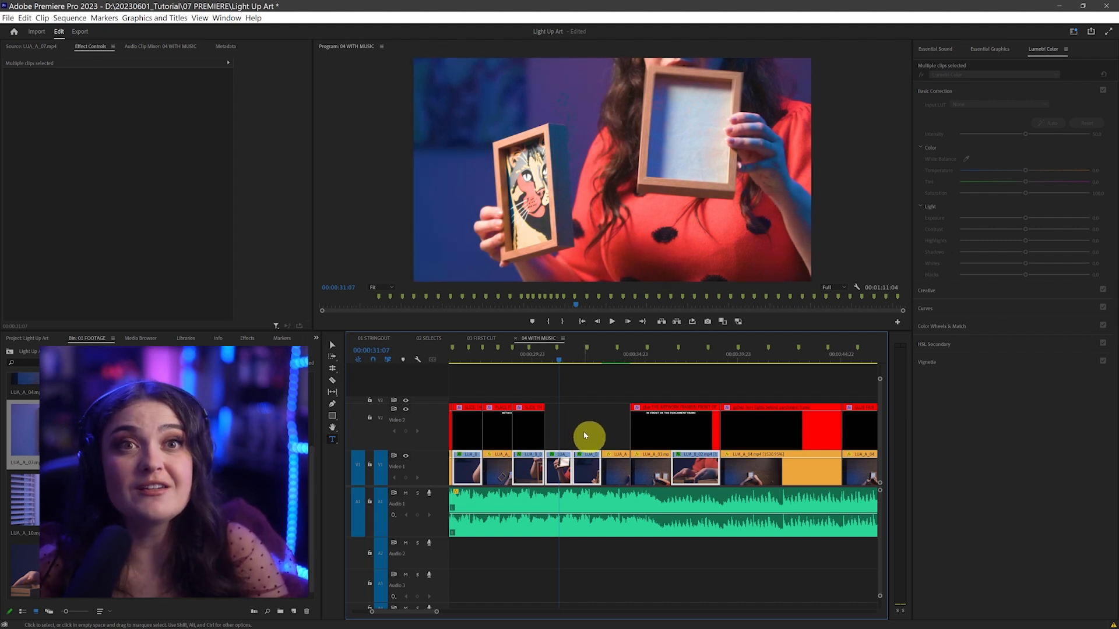
Step: Delete the duplicate second Lumetri Color effect from the LUA_B_02 clip at 00:00:31:07
click(585, 437)
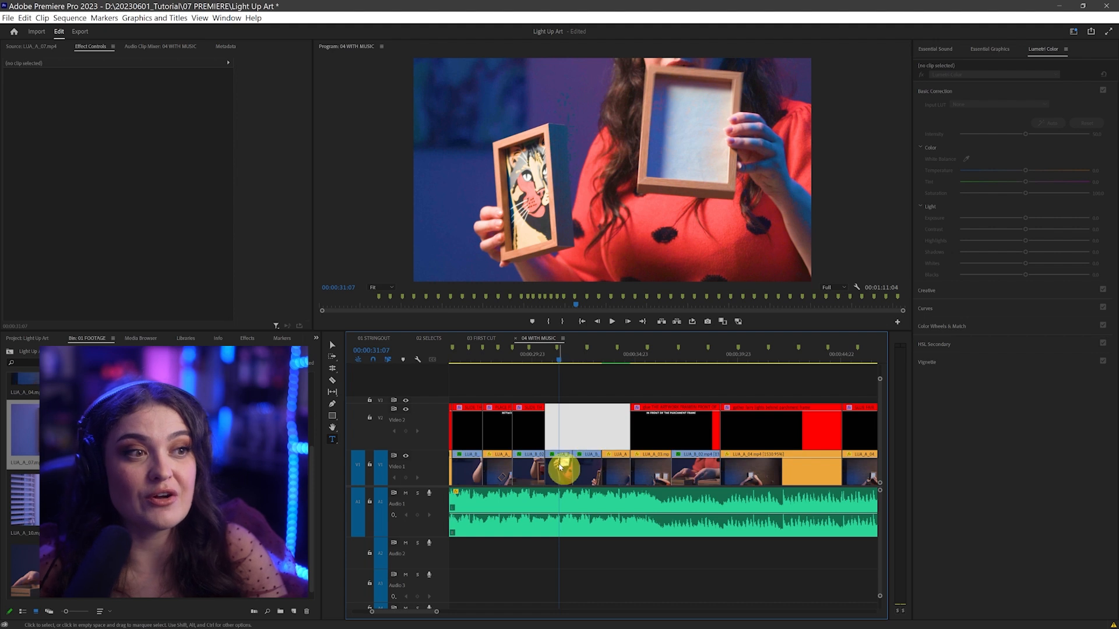
click(562, 468)
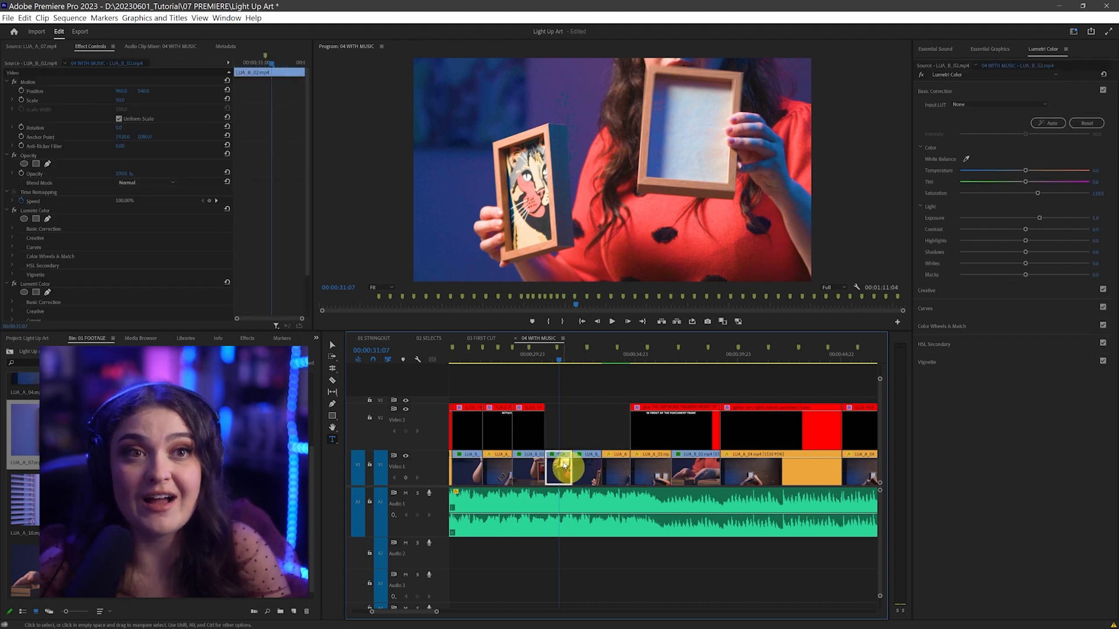
mouse_move(72, 212)
mouse_down()
mouse_move(9, 213)
mouse_move(62, 198)
mouse_up()
mouse_move(62, 272)
mouse_down()
mouse_move(1, 287)
mouse_move(89, 270)
mouse_up()
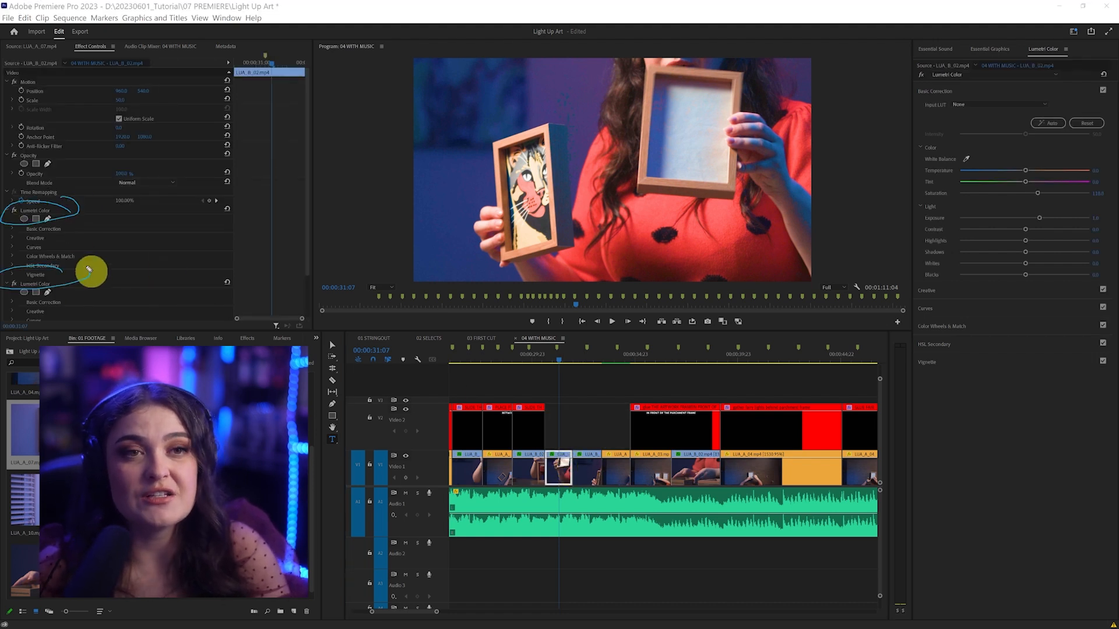
click(36, 284)
key(Delete)
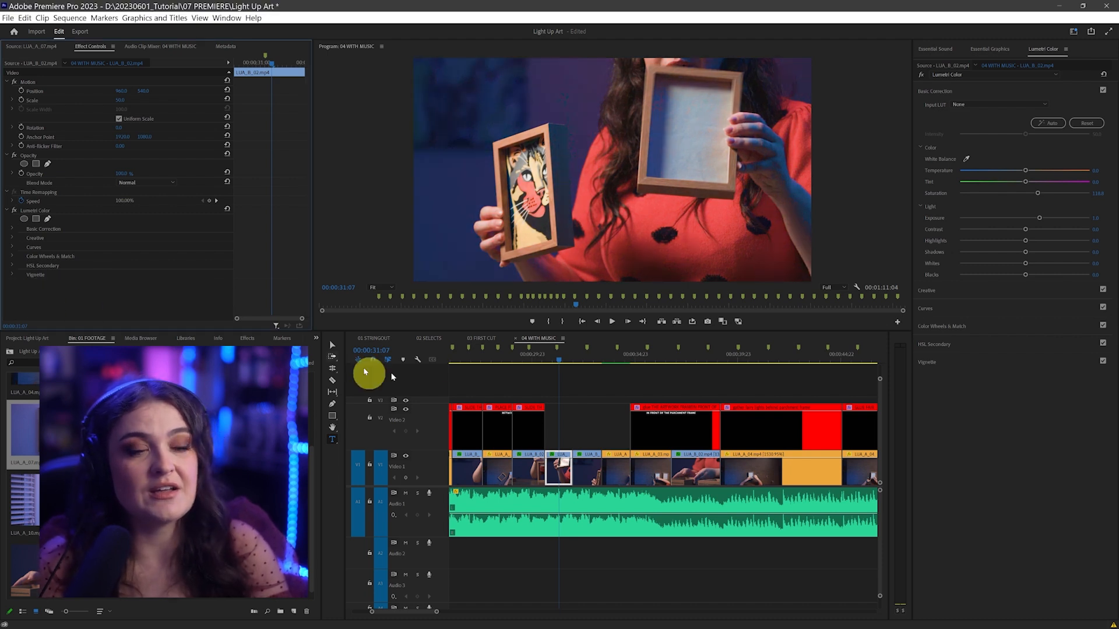
Step: Review the graded clip at 00:00:32:20, and move the playhead to the orange LUA_A_03 clip at 00:00:35:16
click(592, 362)
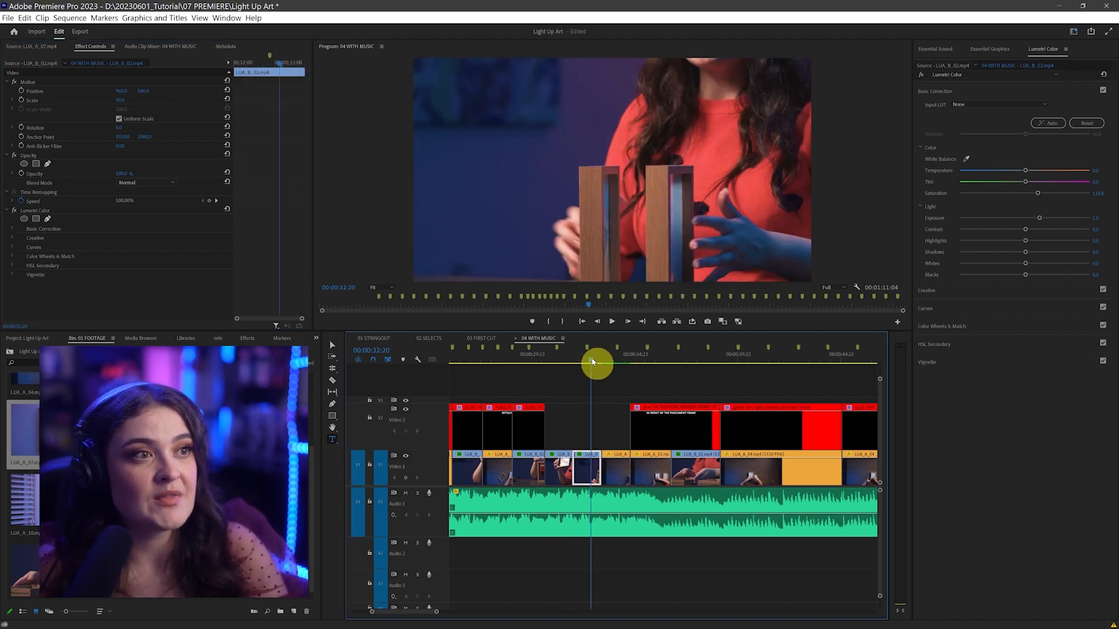
click(692, 363)
drag(693, 362, 653, 365)
scroll(653, 365, down, 1)
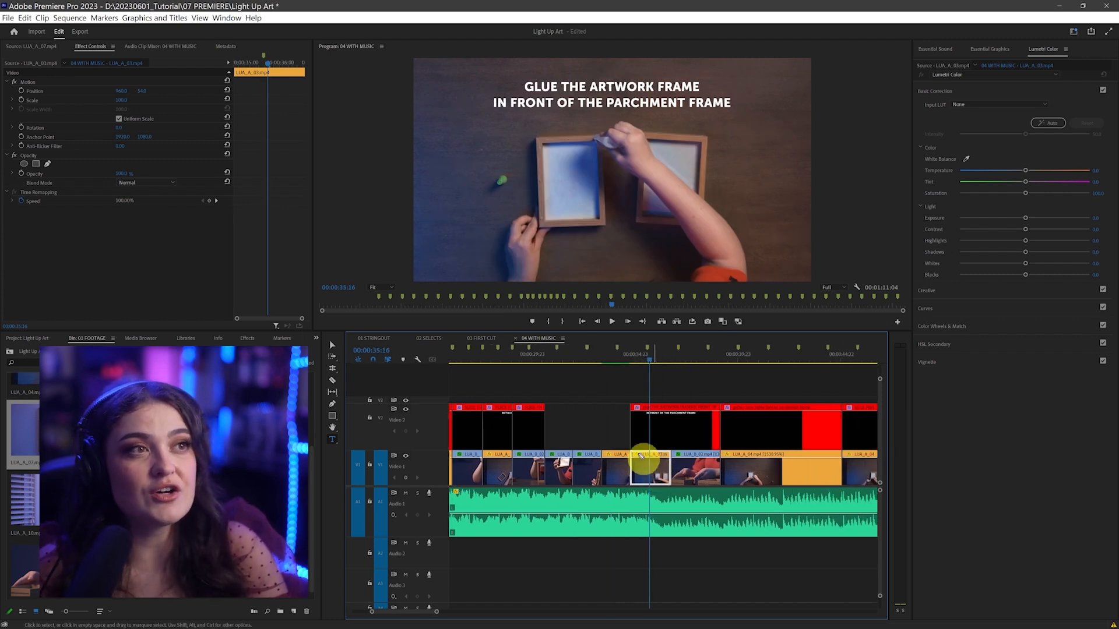
drag(738, 142, 719, 138)
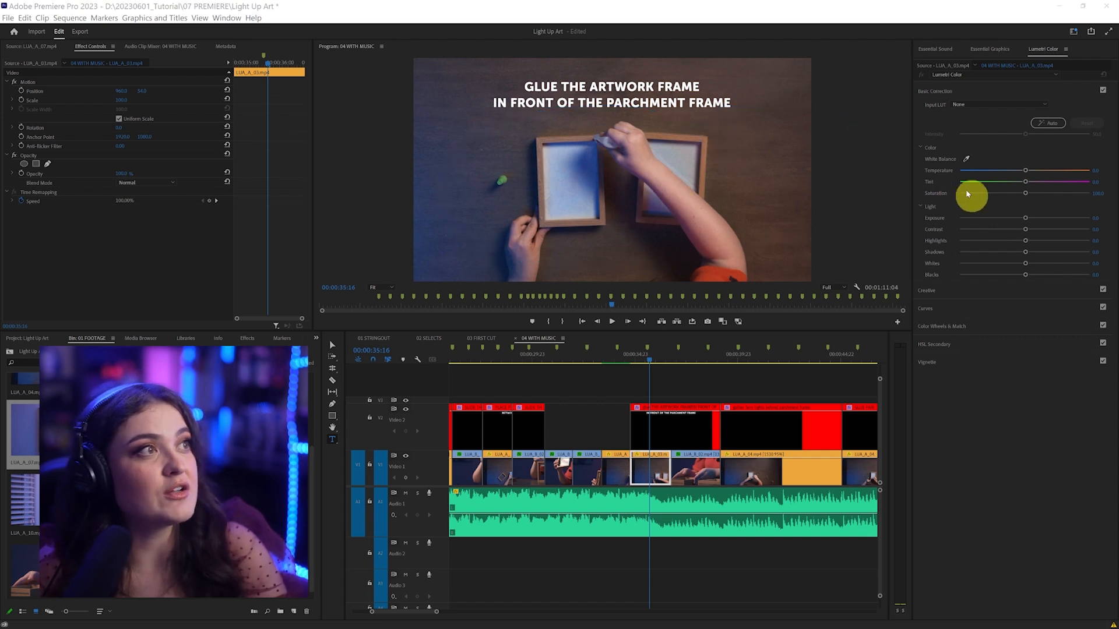
mouse_move(191, 193)
mouse_down()
mouse_move(160, 252)
mouse_move(183, 192)
mouse_up()
mouse_move(675, 454)
mouse_down()
mouse_move(632, 447)
mouse_move(650, 506)
mouse_move(693, 456)
mouse_move(618, 477)
mouse_move(685, 473)
mouse_move(674, 444)
mouse_up()
drag(92, 195, 80, 241)
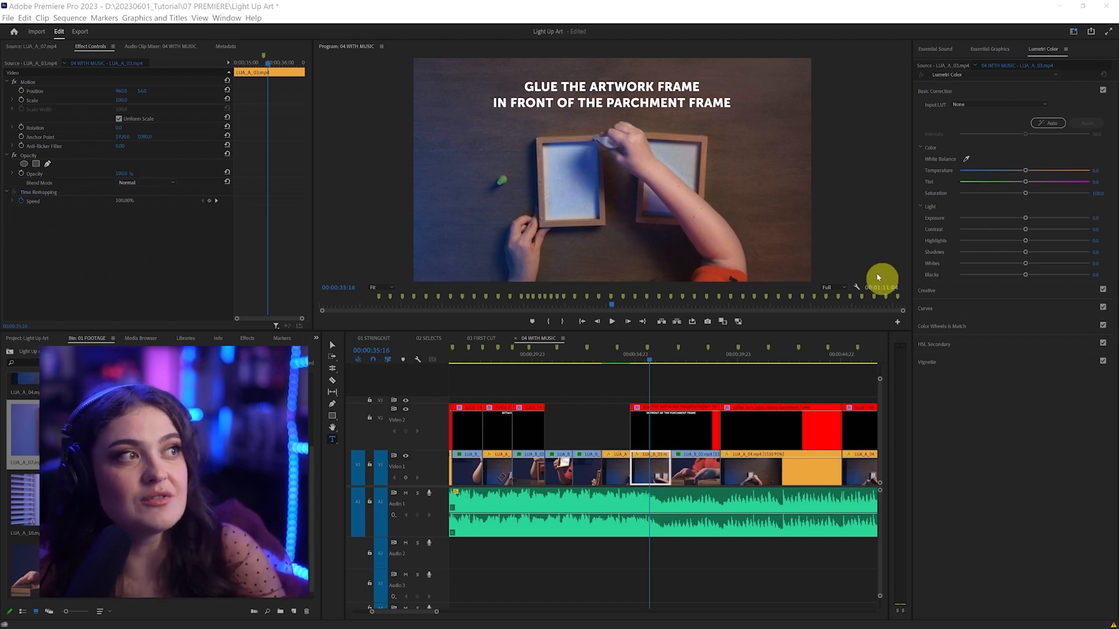
Step: Raise the LUA_A_03 clip's contrast to about 47 and its exposure to about 0.3 in Lumetri Color
drag(1026, 233, 1034, 233)
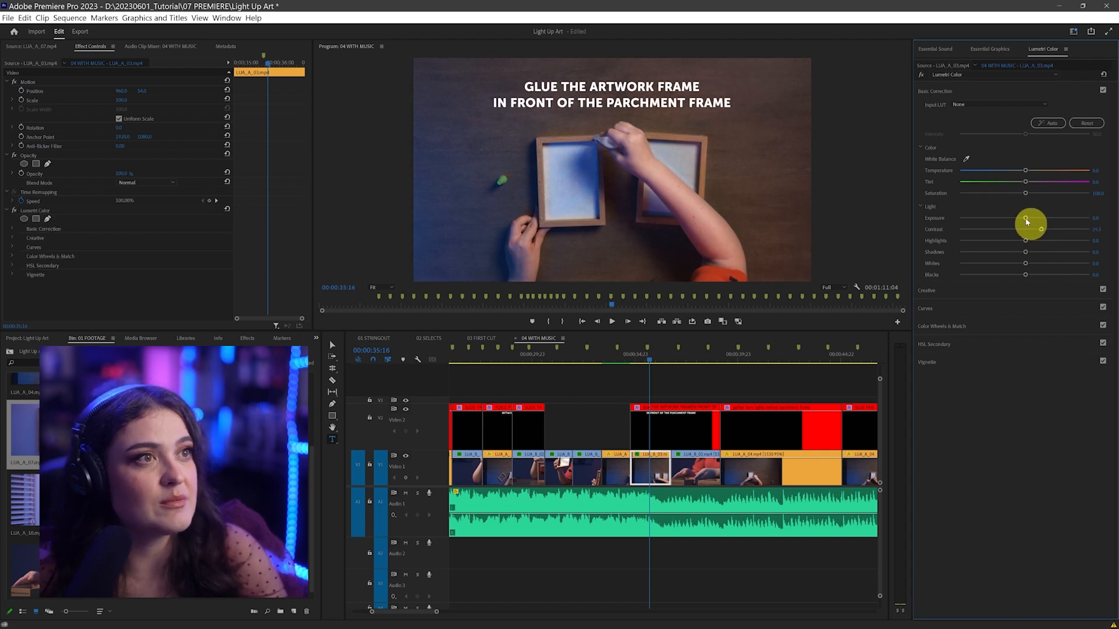
drag(1026, 219, 1030, 221)
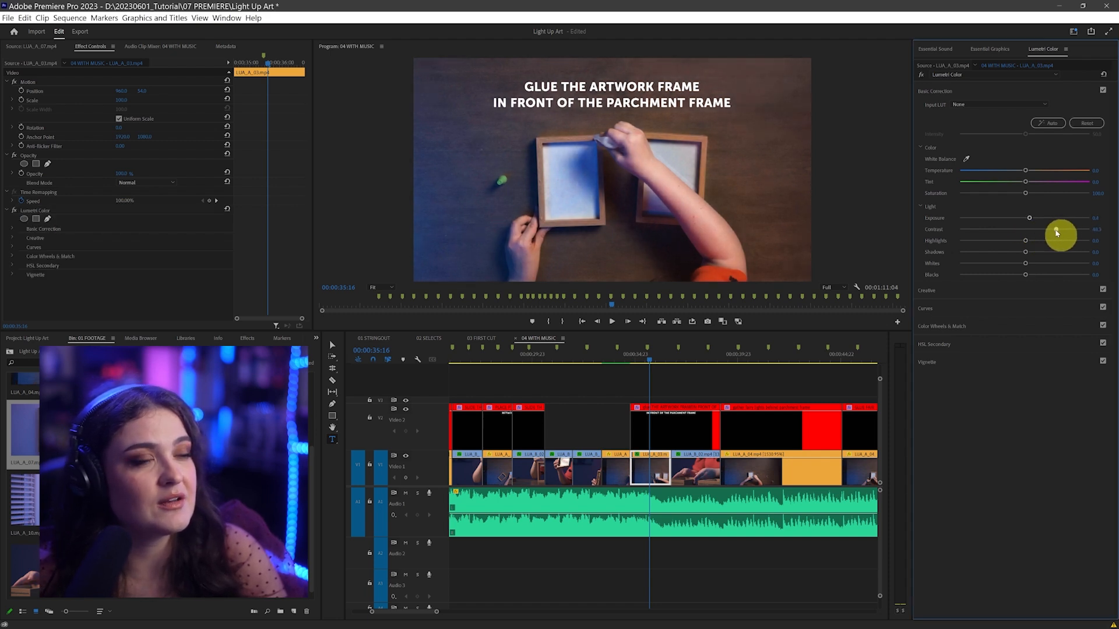
drag(50, 205, 47, 201)
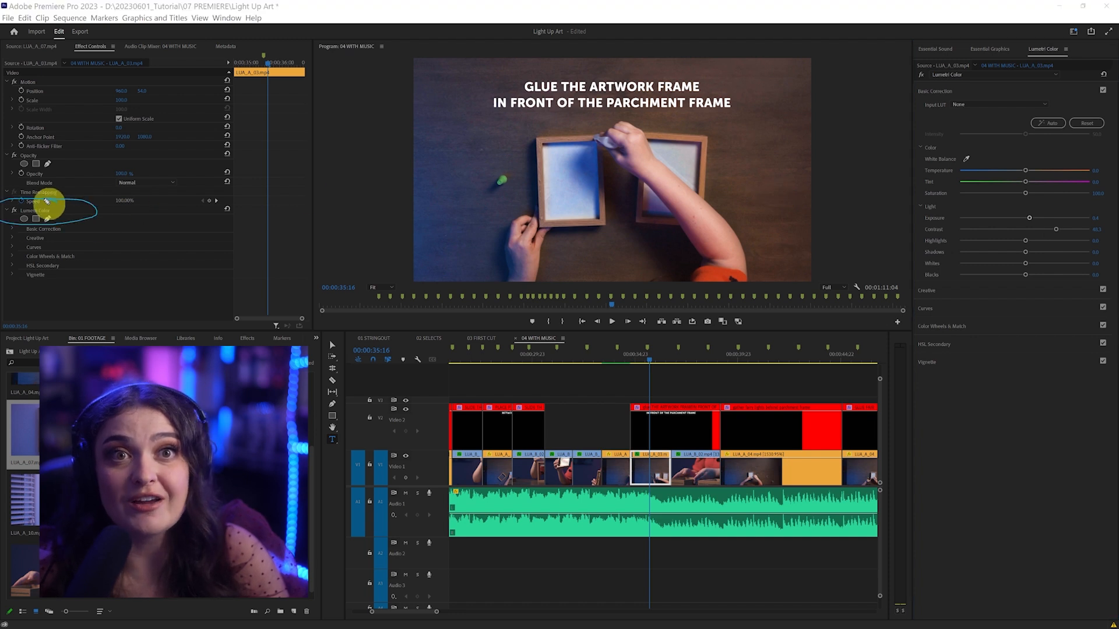
Step: Copy the LUA_A_03 clip's Lumetri Color effect and paste it onto every clip in the Mango label group
click(41, 213)
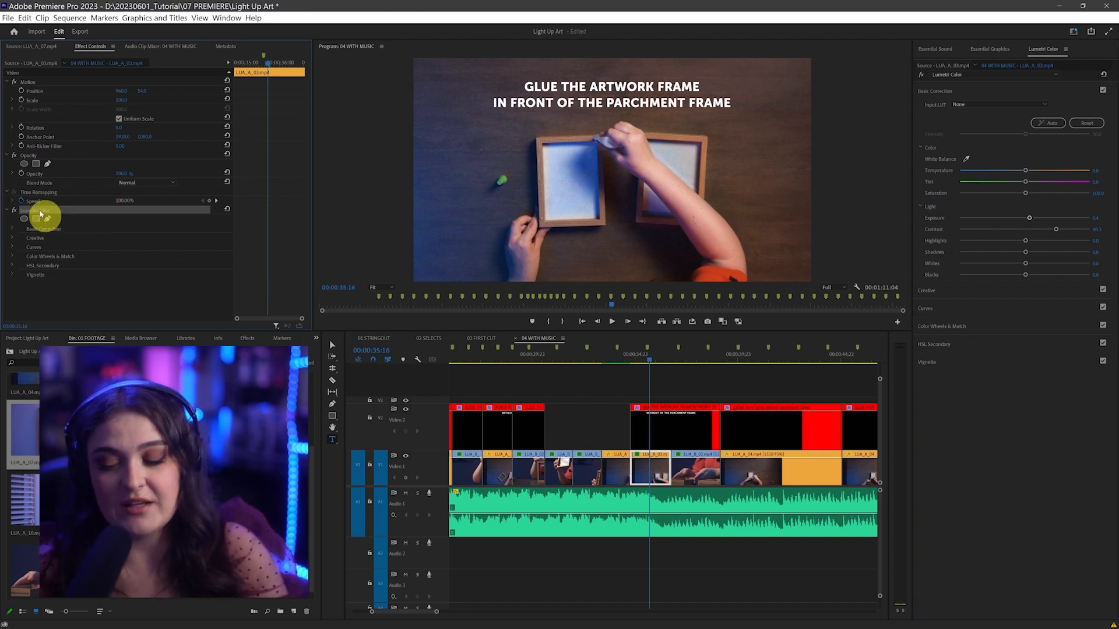
right_click(645, 470)
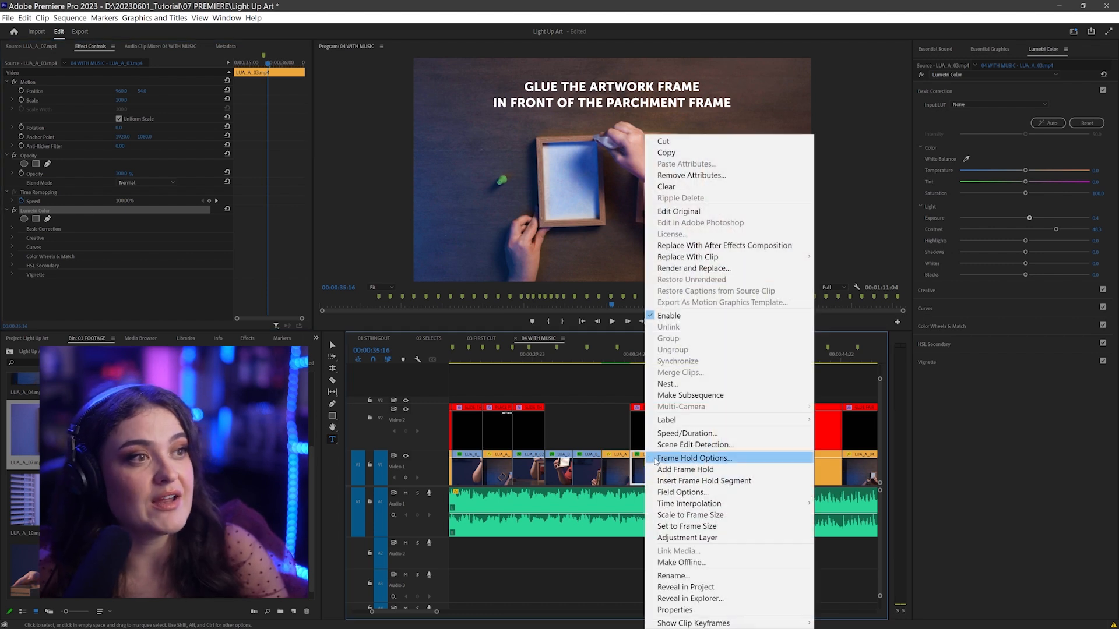
mouse_move(766, 425)
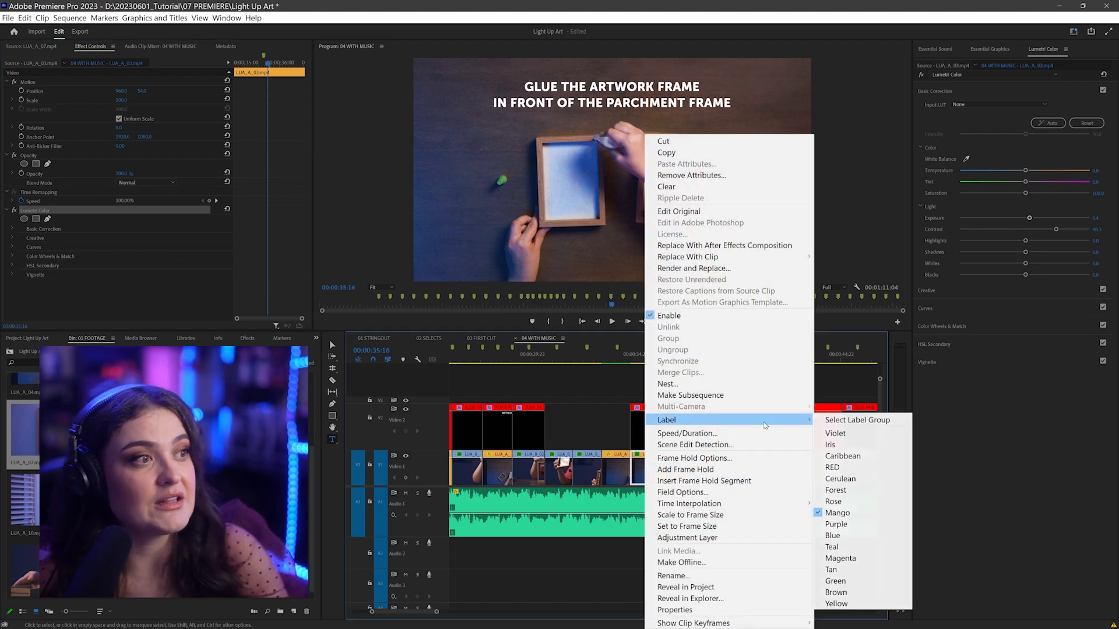
click(874, 421)
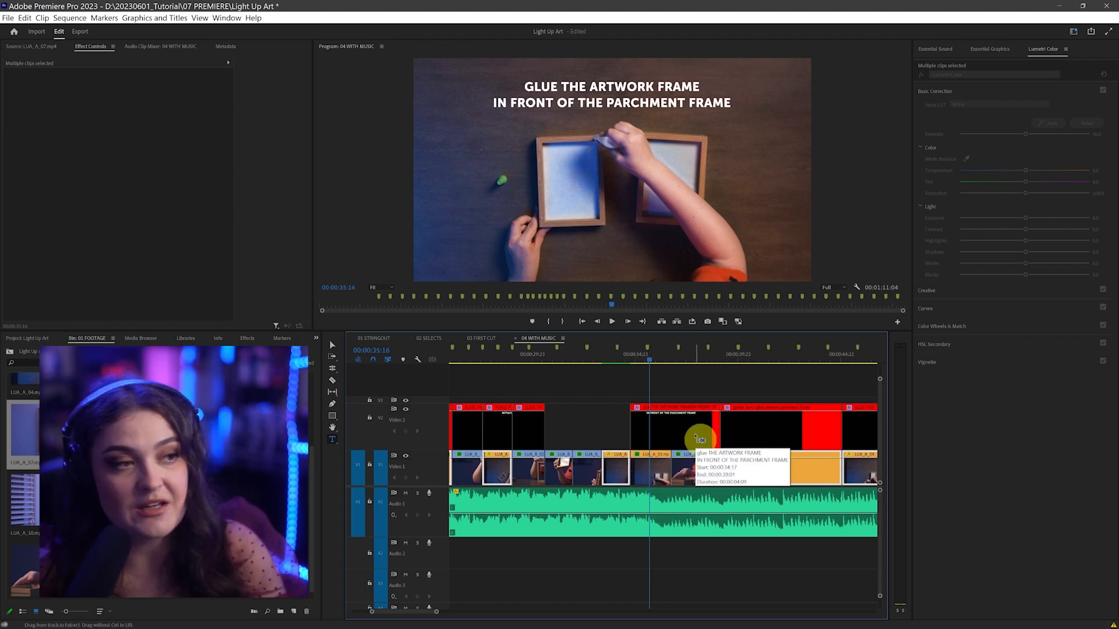
click(614, 362)
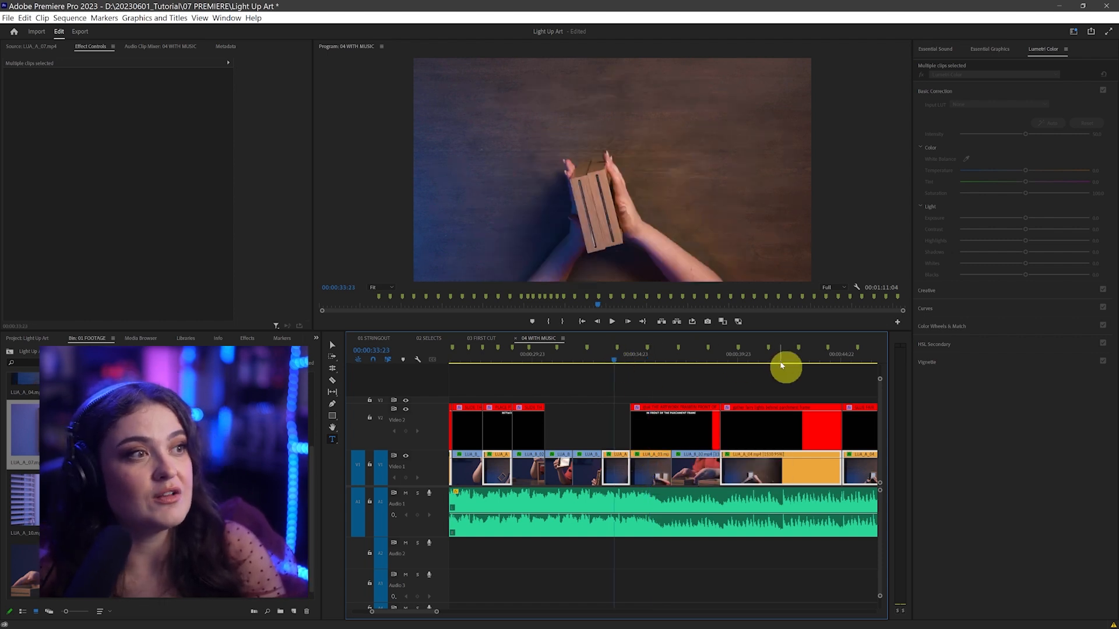
drag(782, 366, 837, 362)
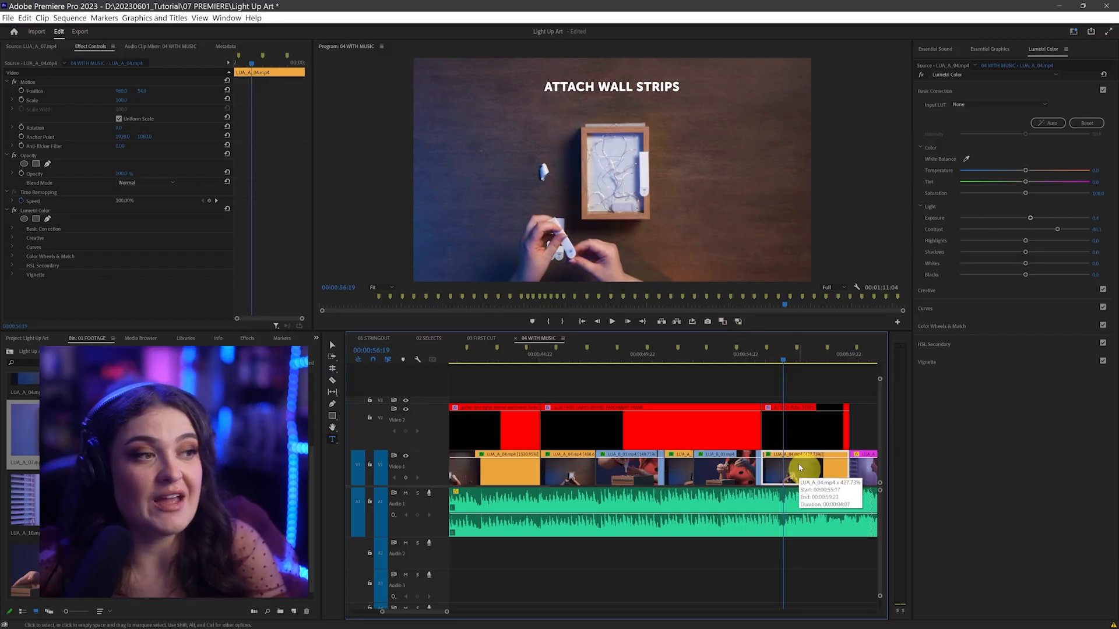
Step: Delete the Lumetri Color effect from the LUA_A_04 clip at 00:00:56:19 and from the short LUA_A_04 clip before it
click(48, 209)
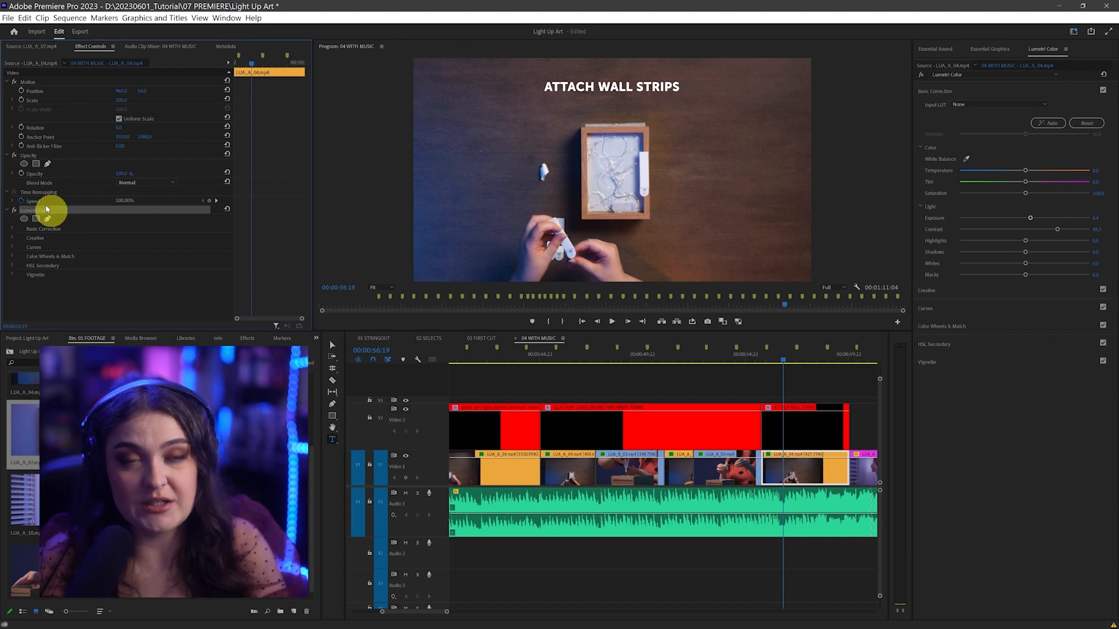
key(Delete)
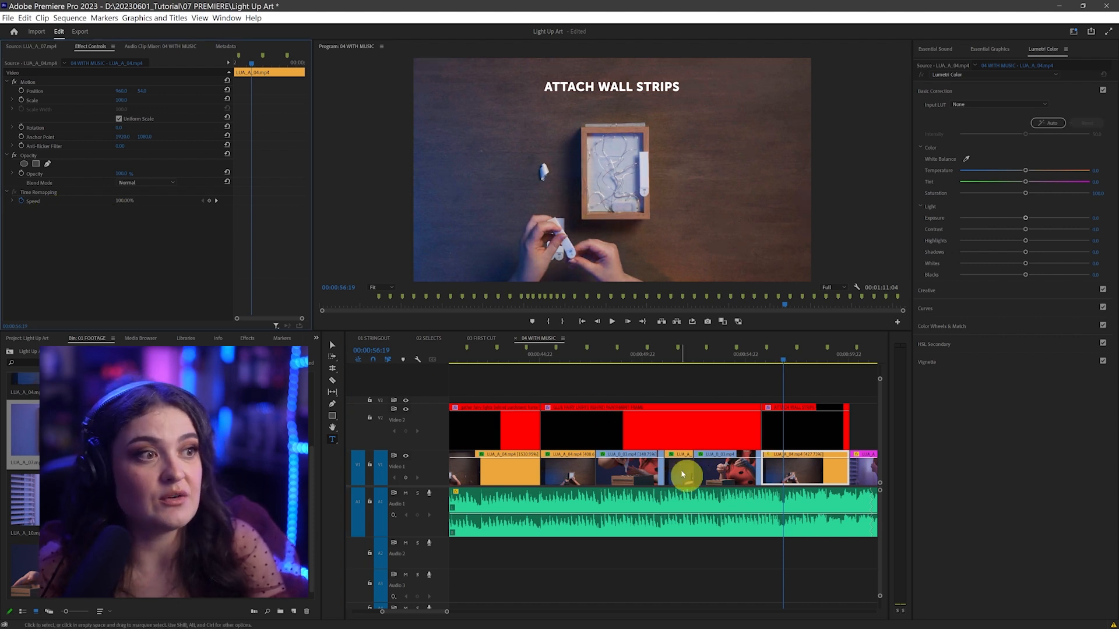
click(680, 470)
click(46, 213)
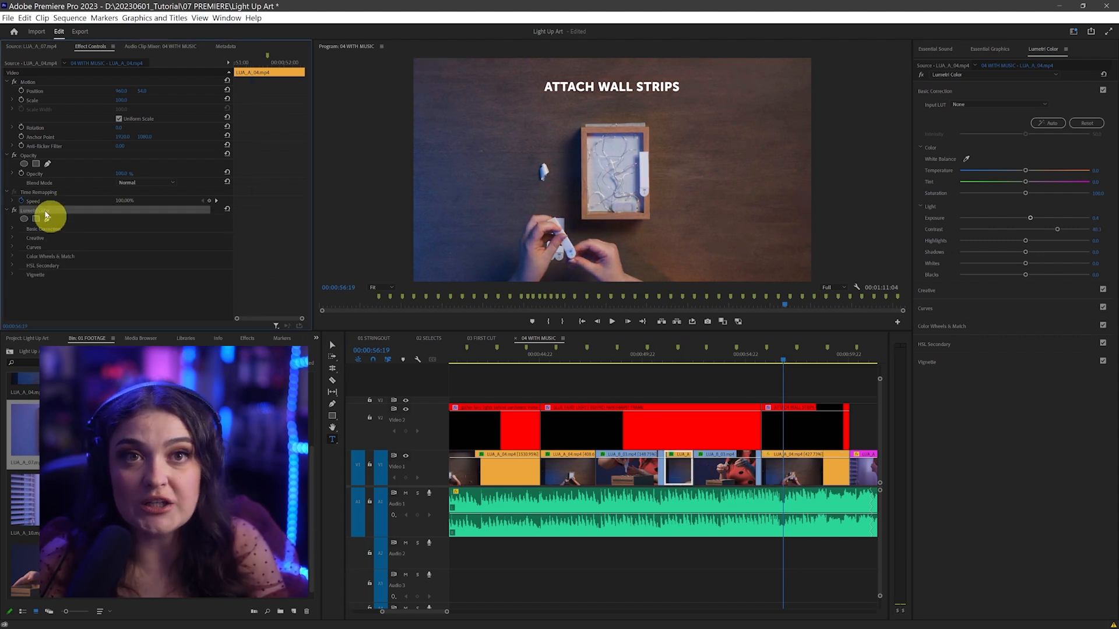
key(Delete)
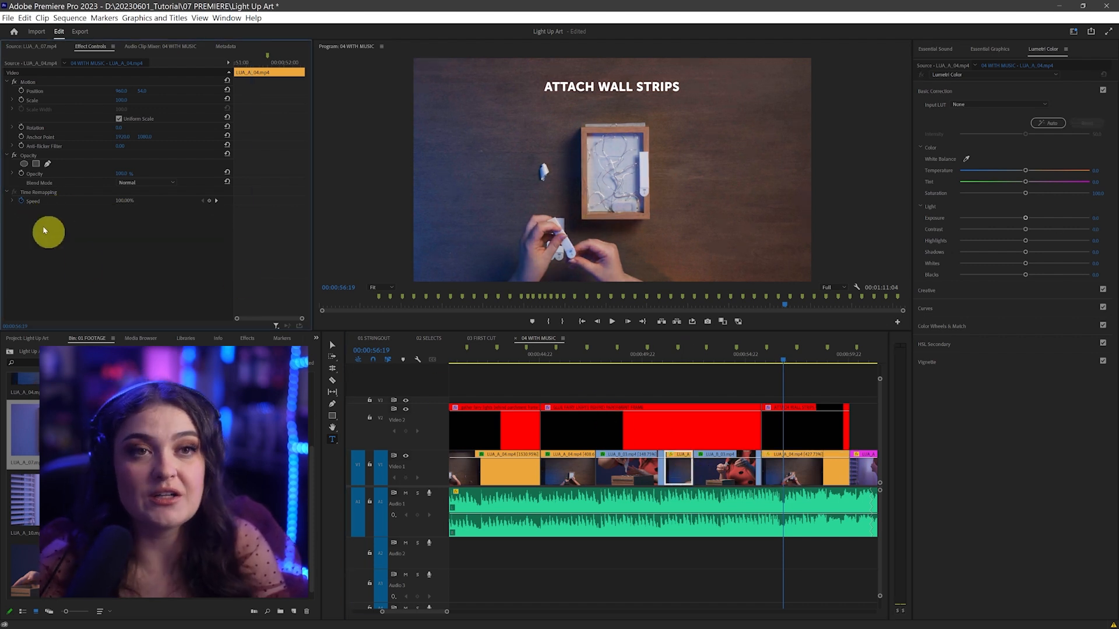
Step: Select the Mango label group and remove only the Lumetri Color effect from its clips, excluding Motion, Opacity and Time Remapping from the removal
right_click(676, 476)
mouse_move(841, 423)
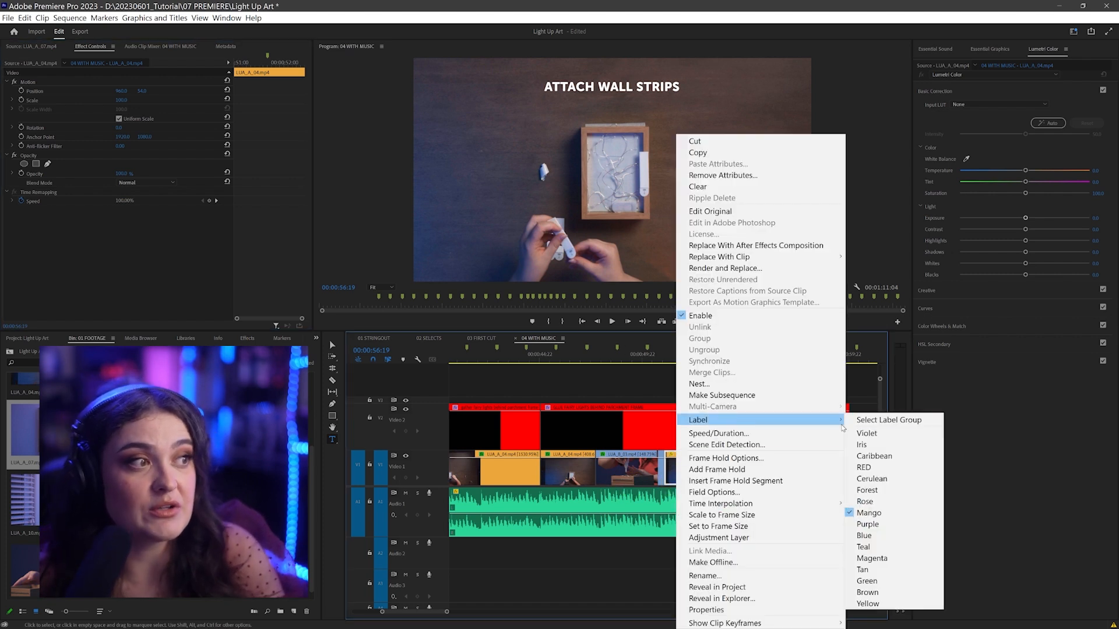
click(862, 420)
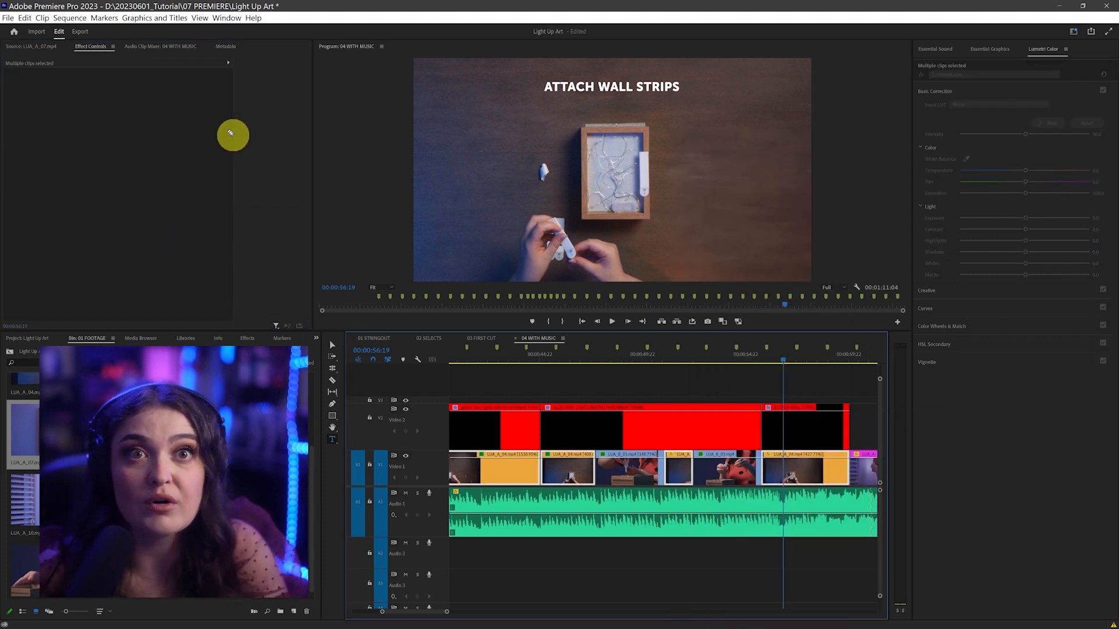
mouse_move(249, 92)
mouse_down()
mouse_move(294, 242)
mouse_move(55, 237)
mouse_move(126, 280)
mouse_up()
drag(211, 281, 64, 139)
key(Escape)
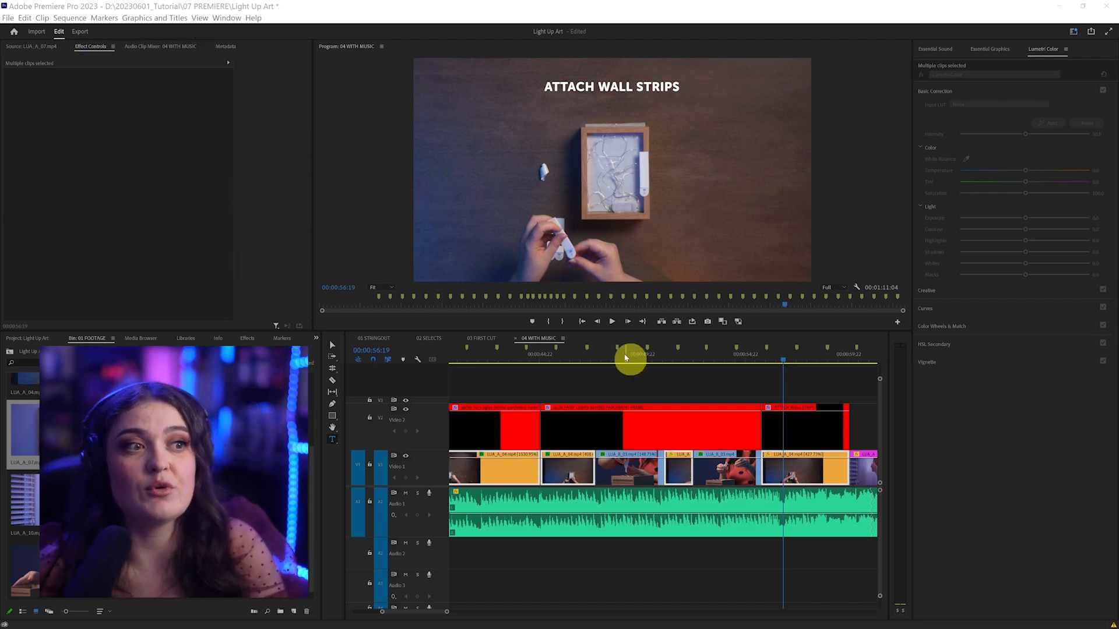
right_click(678, 473)
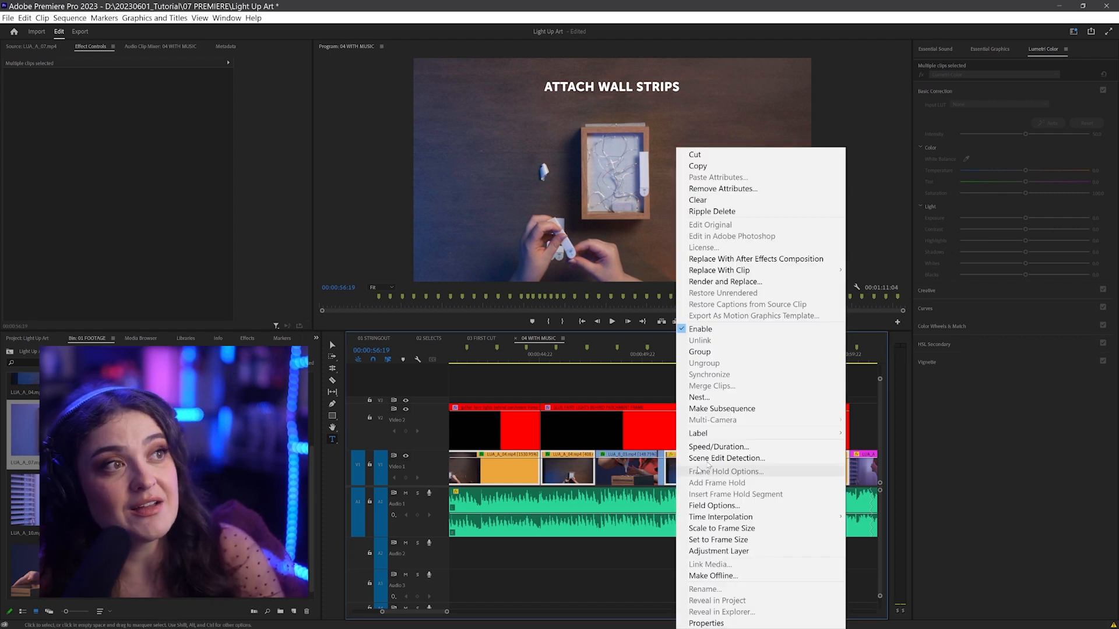
click(815, 193)
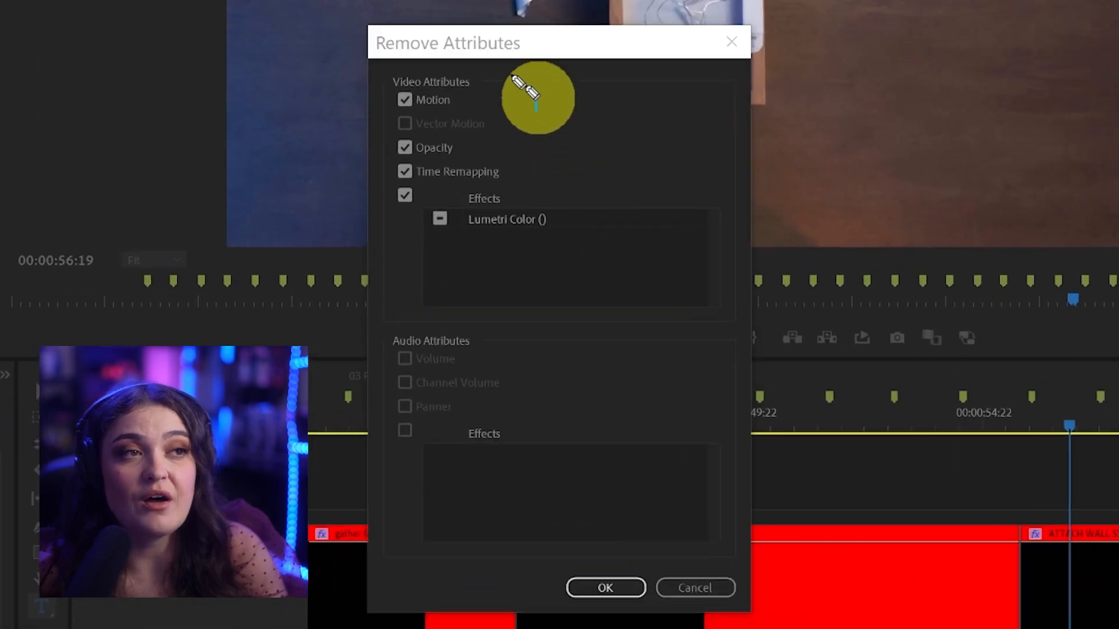
mouse_move(535, 104)
mouse_down()
mouse_move(492, 338)
mouse_move(507, 44)
mouse_move(408, 53)
mouse_up()
key(Escape)
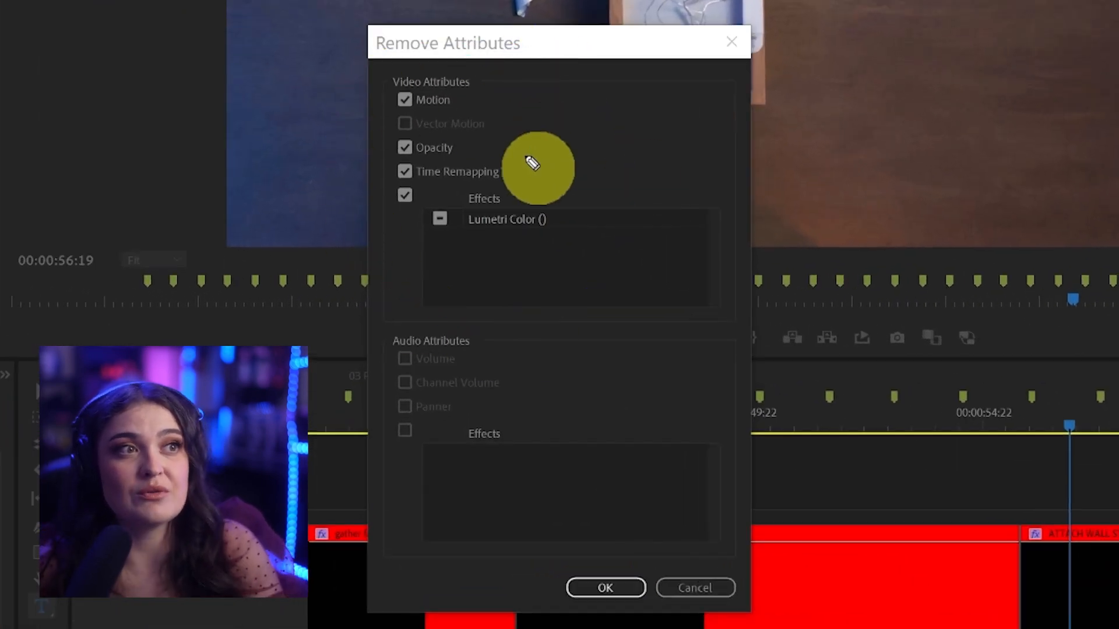
click(405, 99)
click(405, 148)
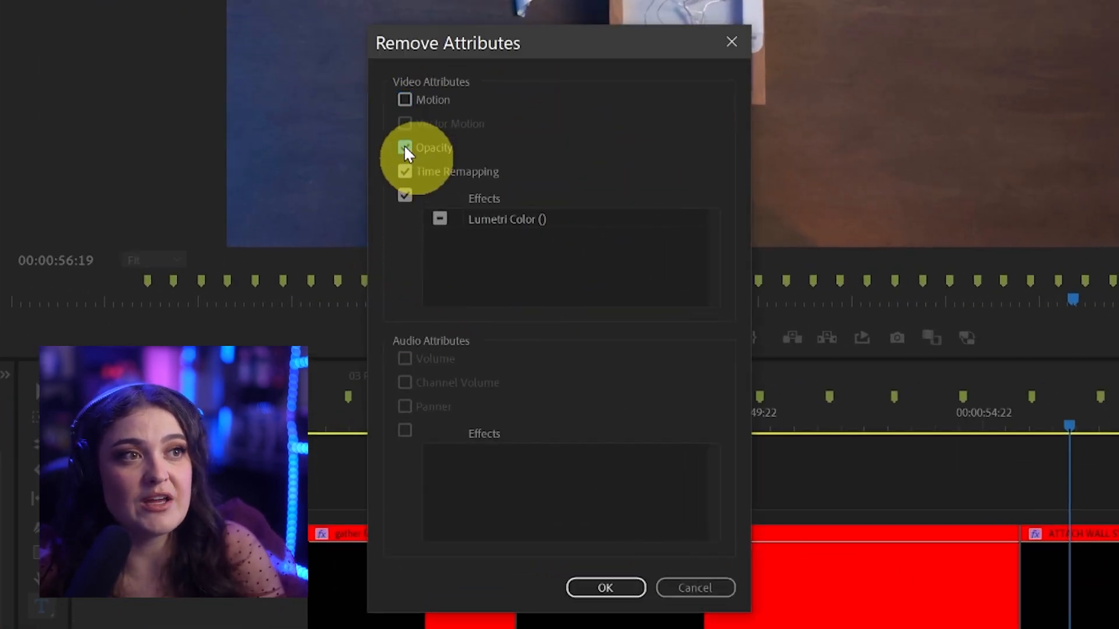
click(407, 170)
mouse_move(577, 194)
mouse_down()
mouse_move(381, 165)
mouse_move(485, 262)
mouse_move(567, 145)
mouse_move(480, 158)
mouse_up()
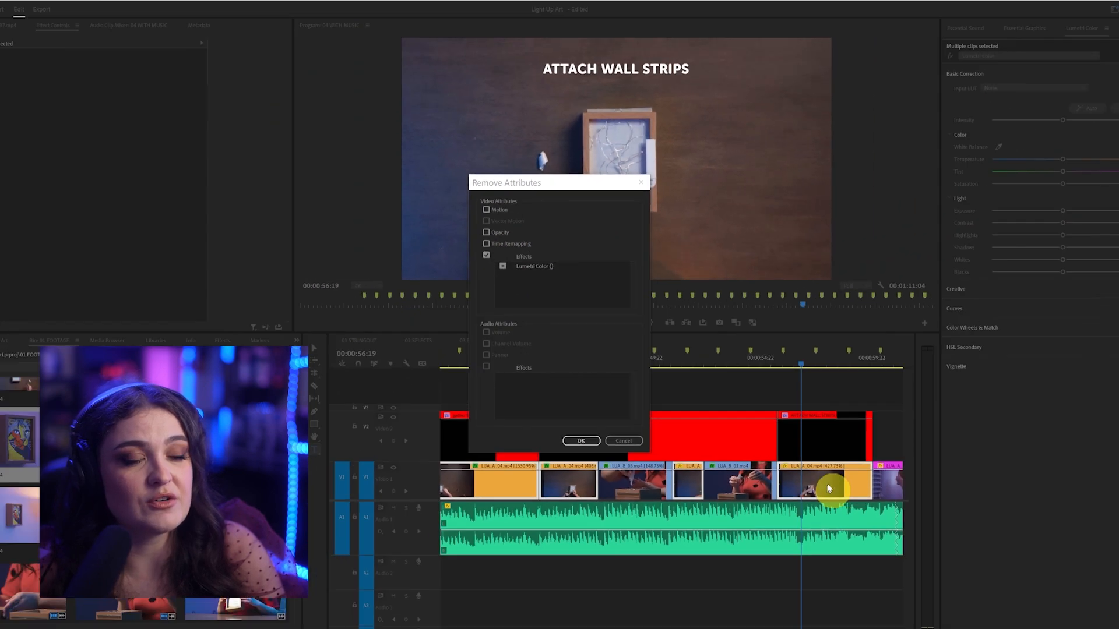
click(579, 434)
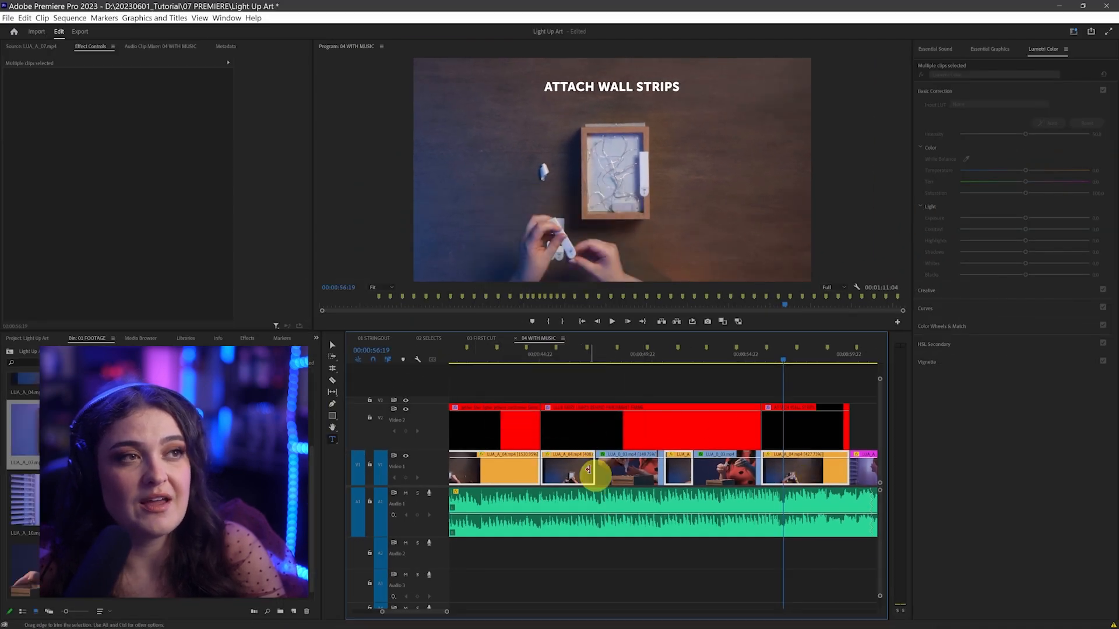
Step: Review the Mango clips up to 00:00:41:22, deselect all clips, and look over the end of the sequence
scroll(591, 469, up, 6)
drag(572, 362, 601, 361)
click(728, 362)
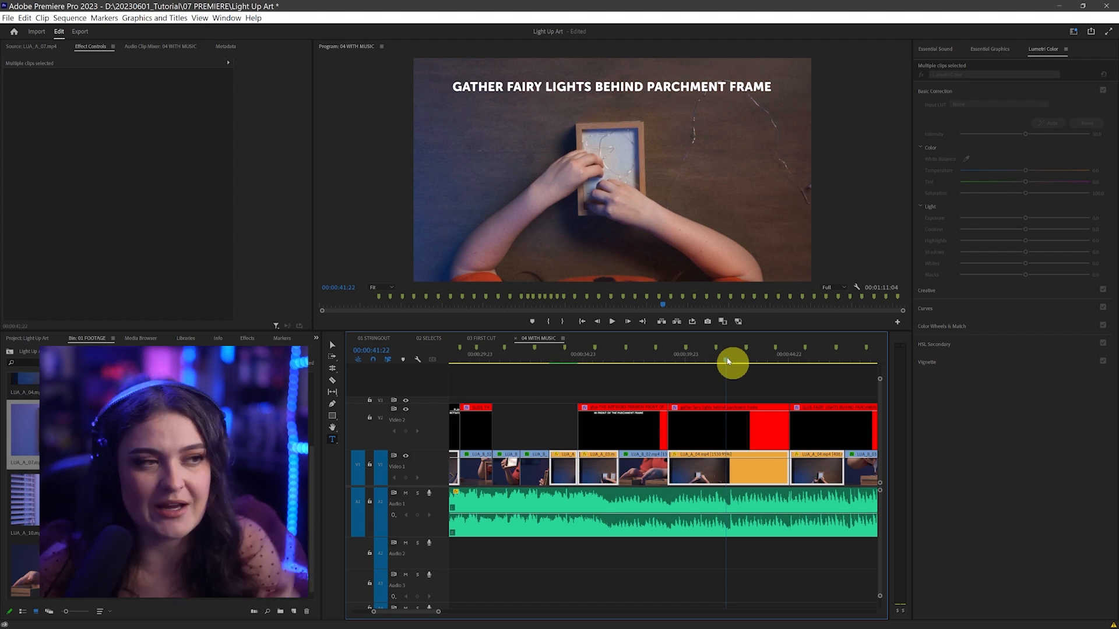
click(703, 389)
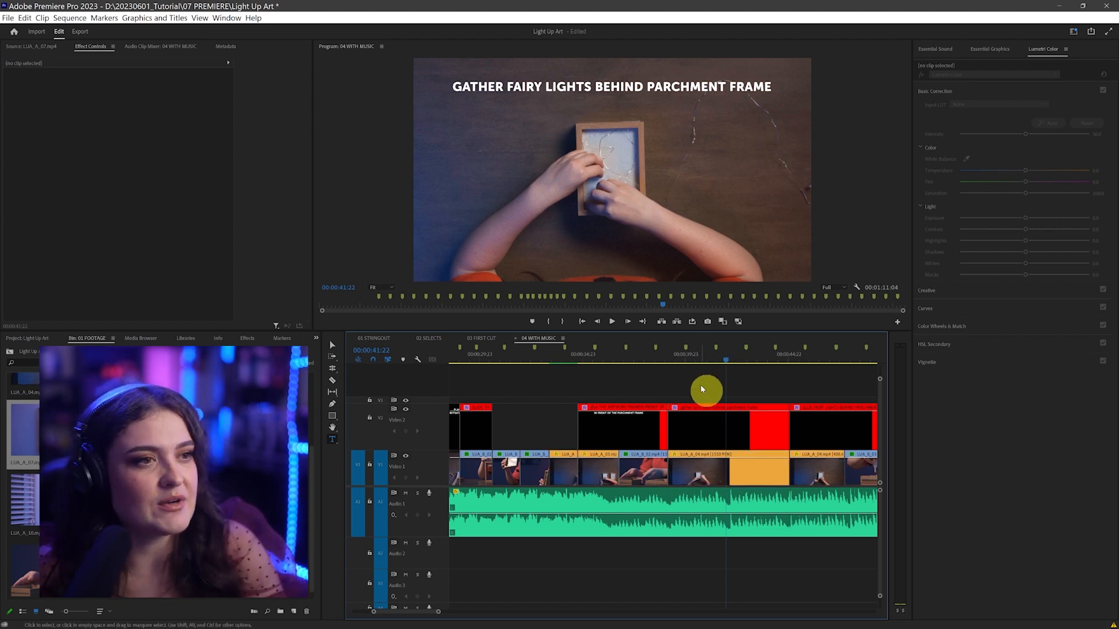
drag(441, 615, 453, 615)
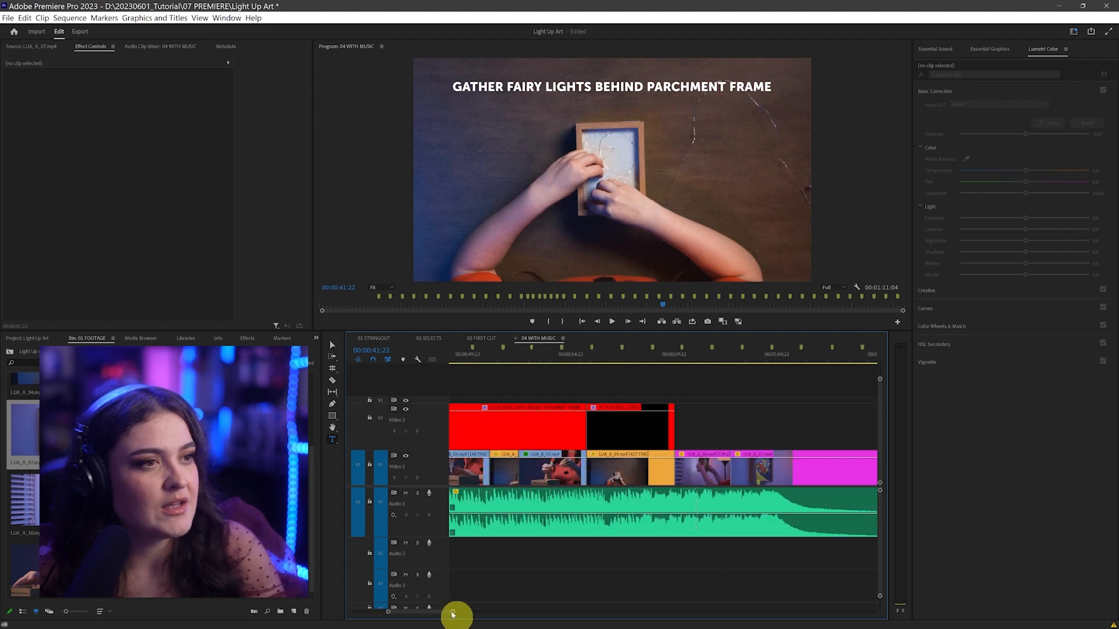
scroll(435, 615, left, 2)
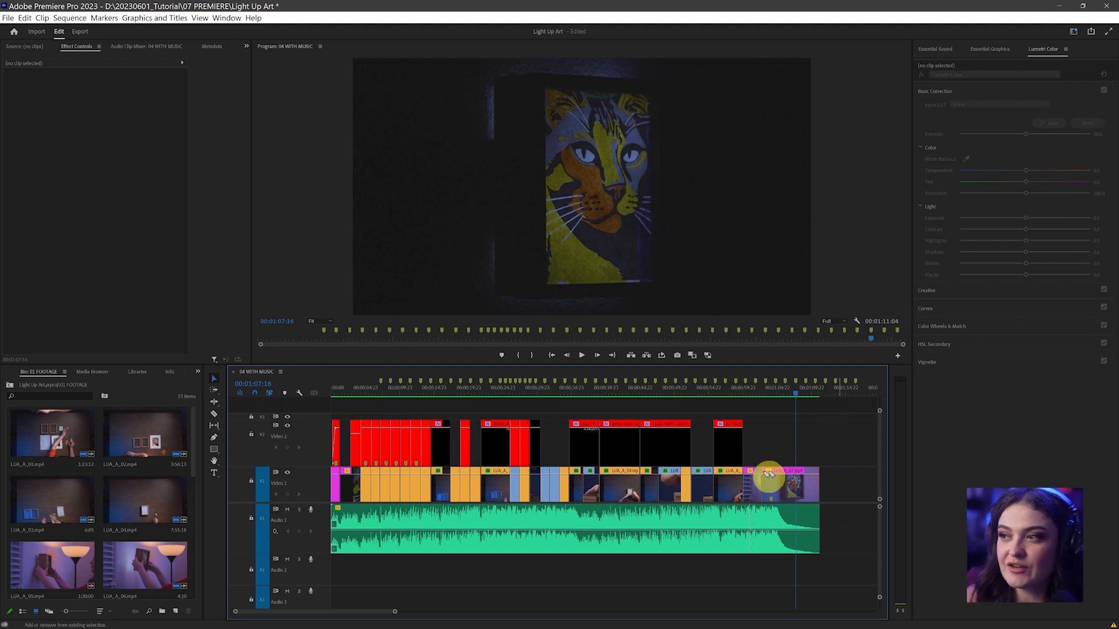
Step: Trim the ends of the LUA_A_07 clip and the music to 00:01:07:16, and move the playhead to 00:01:06:07
key(ctrl+shift+3)
mouse_move(811, 452)
mouse_down()
mouse_move(777, 521)
mouse_move(830, 477)
mouse_move(824, 455)
mouse_up()
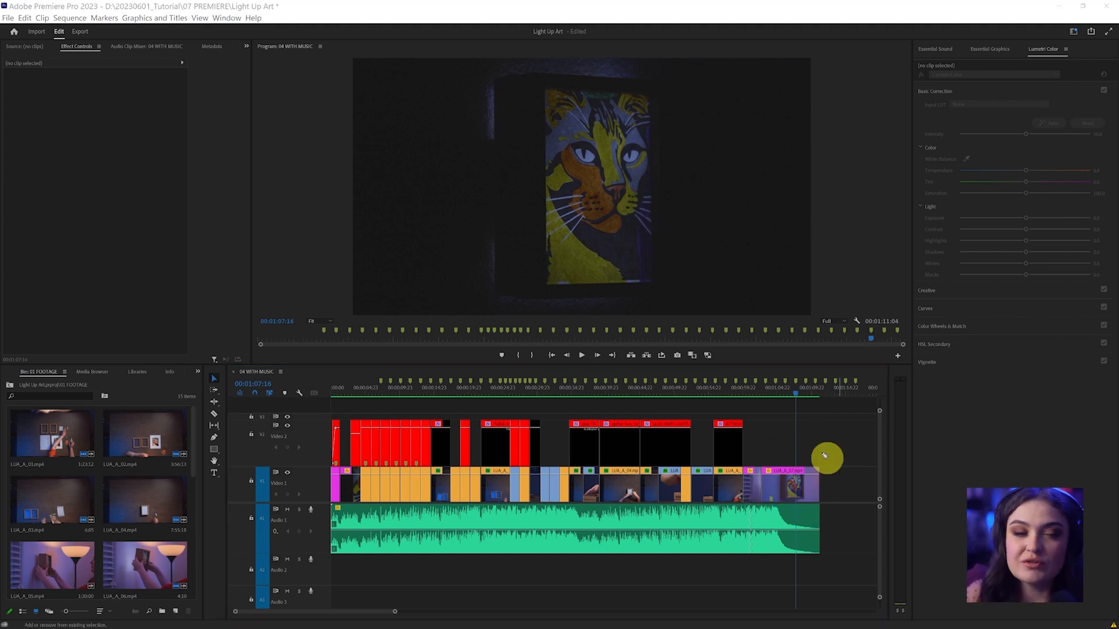
click(804, 490)
drag(818, 489, 795, 518)
scroll(792, 541, up, 2)
scroll(792, 541, up, 3)
click(772, 393)
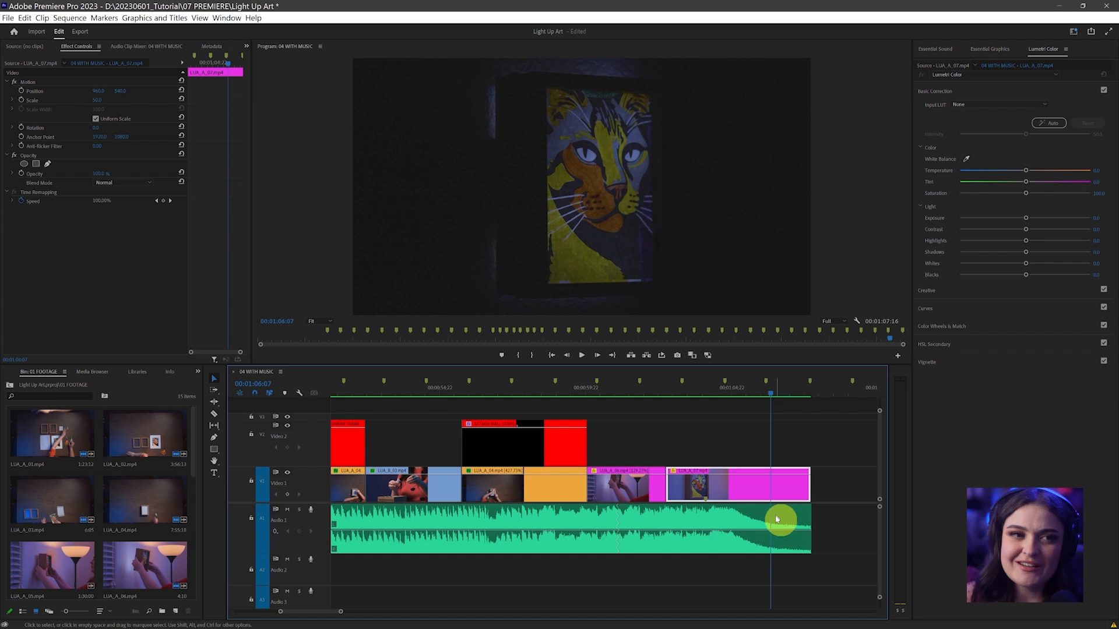
Step: Add a Constant Power crossfade to the end of the music clip and extend it to about two seconds
click(777, 517)
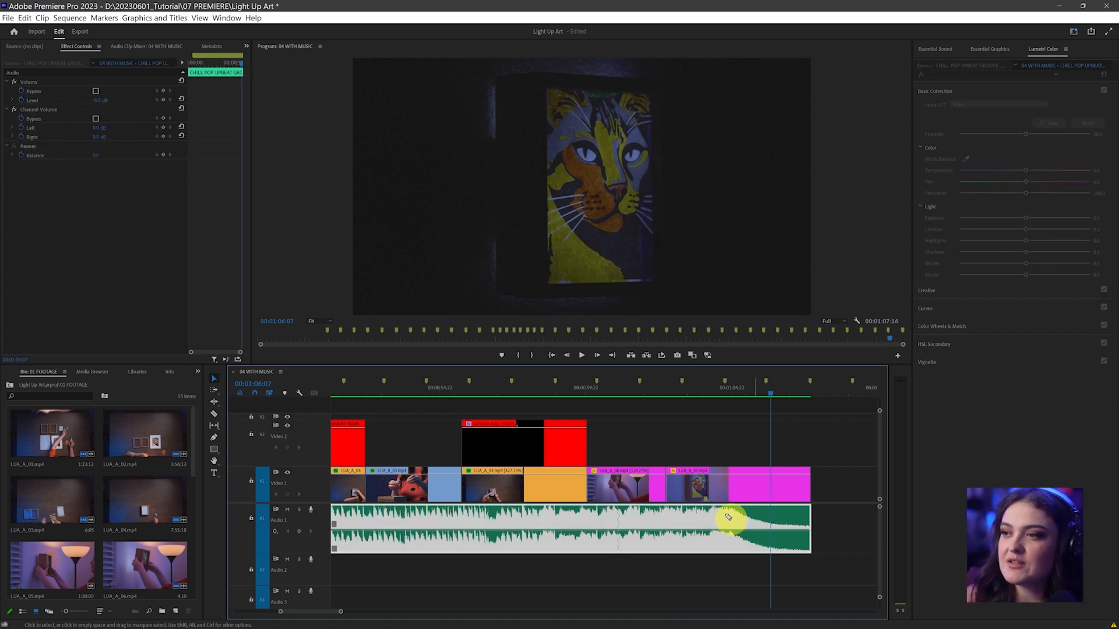
drag(728, 517, 811, 563)
drag(739, 441, 839, 500)
key(Escape)
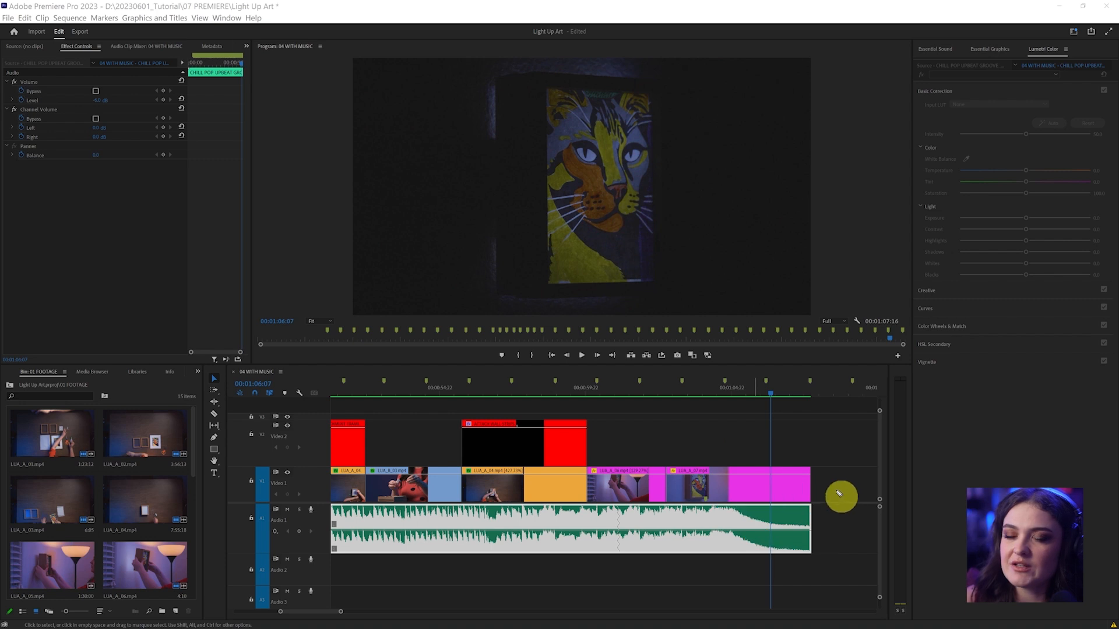
click(198, 373)
click(216, 432)
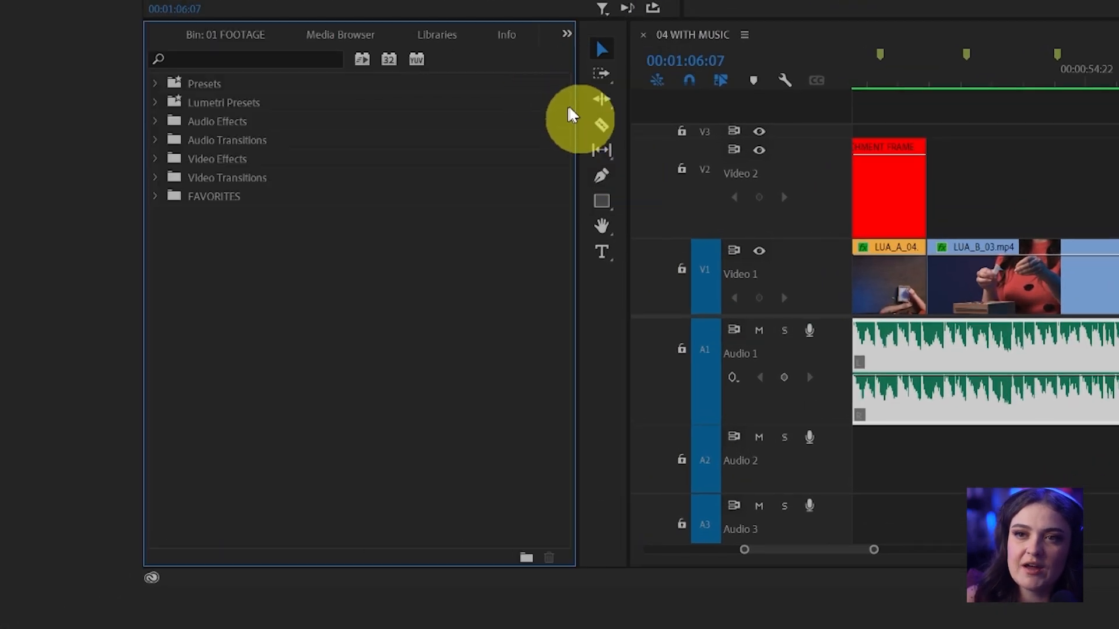
click(155, 140)
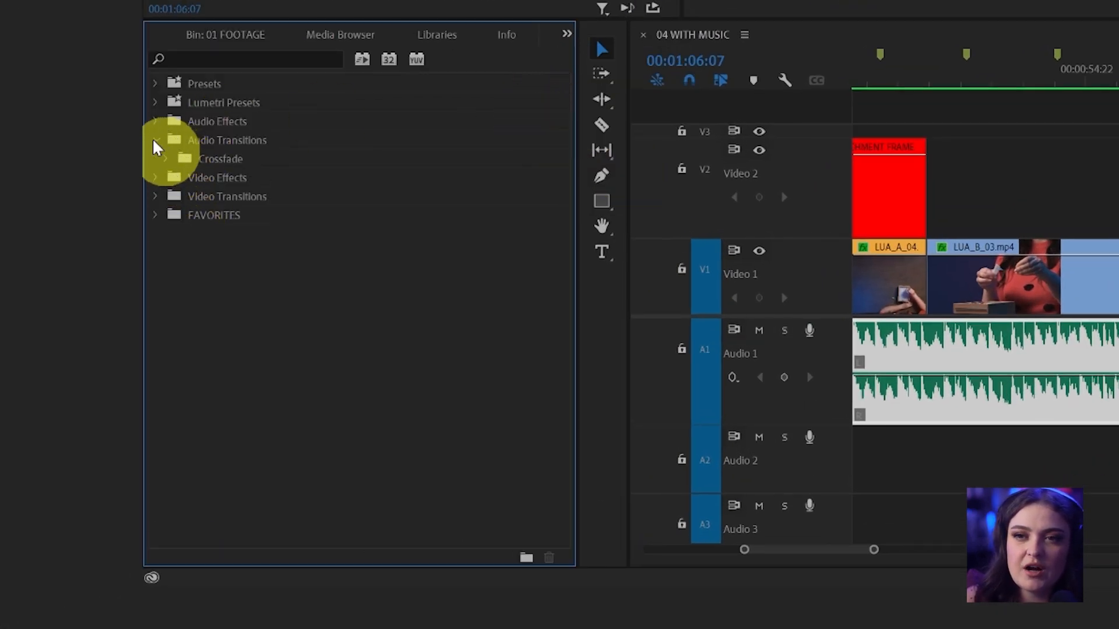
click(168, 159)
click(255, 198)
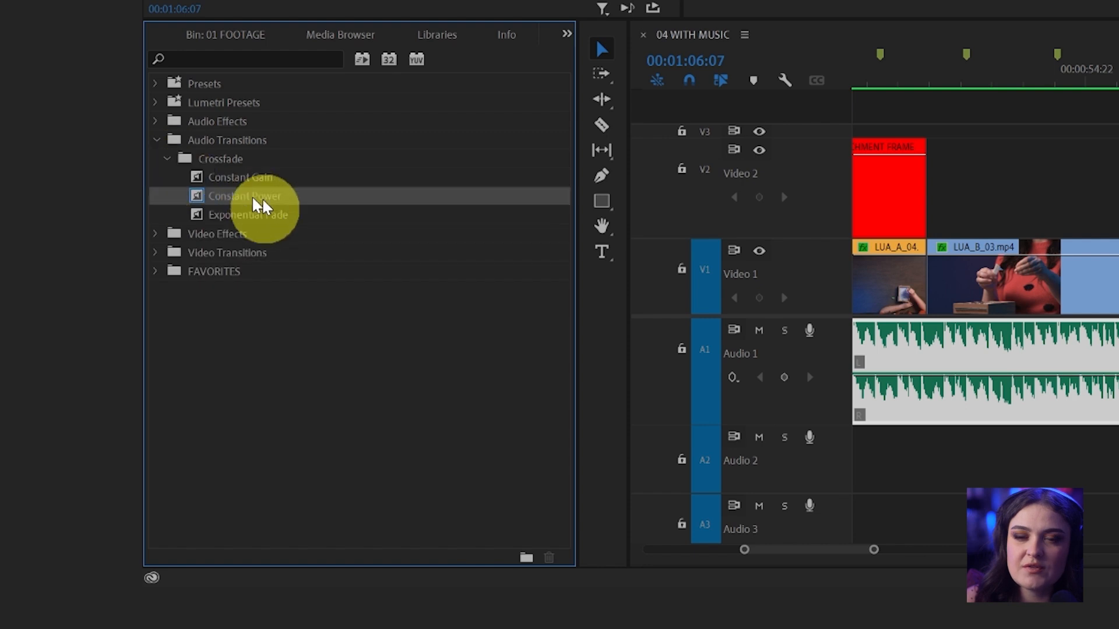
drag(257, 201, 747, 522)
drag(812, 532, 812, 529)
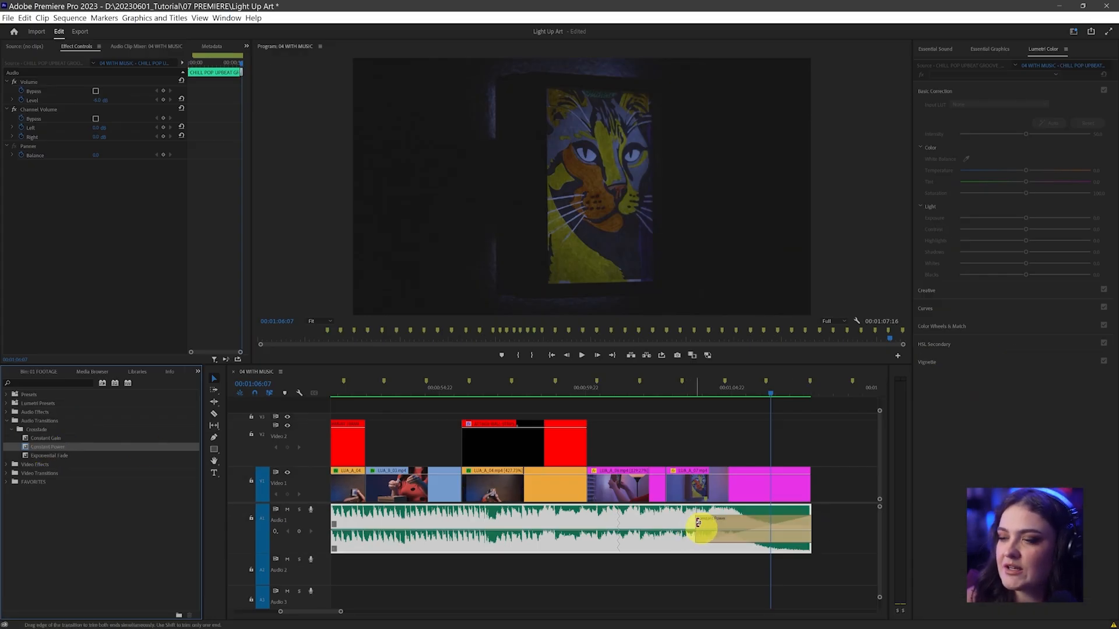
drag(699, 523, 757, 522)
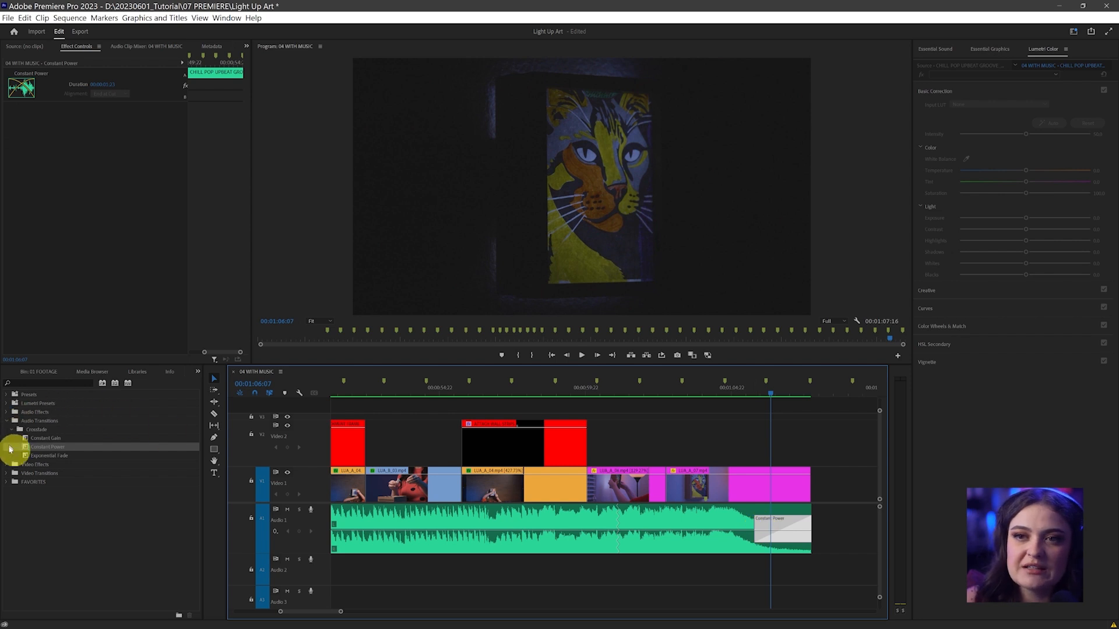
Step: Add a Cross Dissolve to the end of the LUA_A_07 clip and extend it to match the length of the music crossfade
click(8, 475)
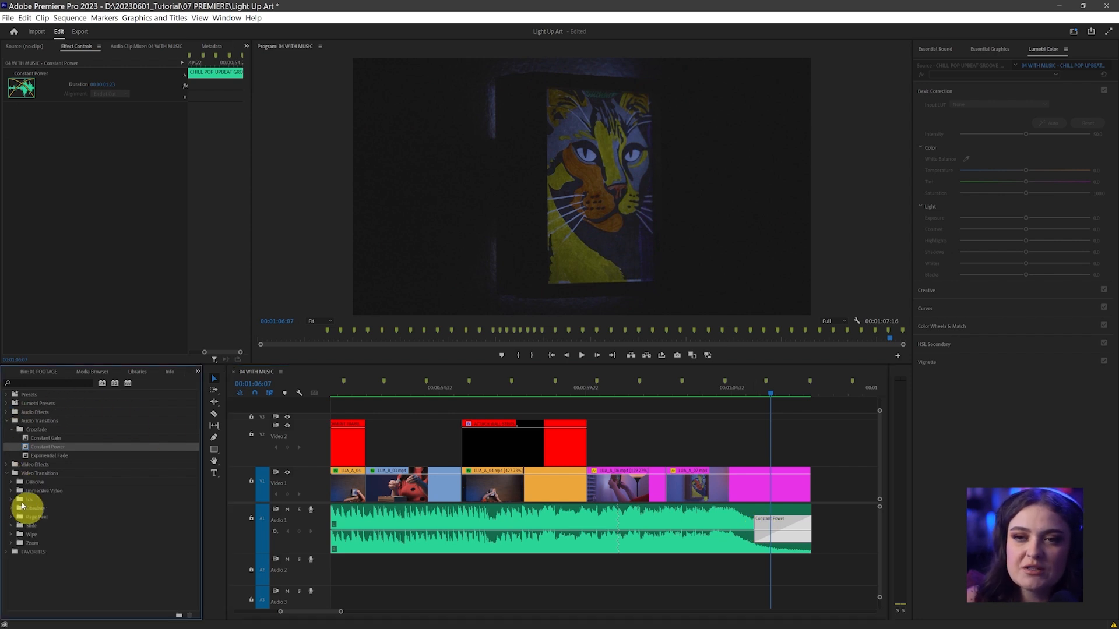
click(11, 483)
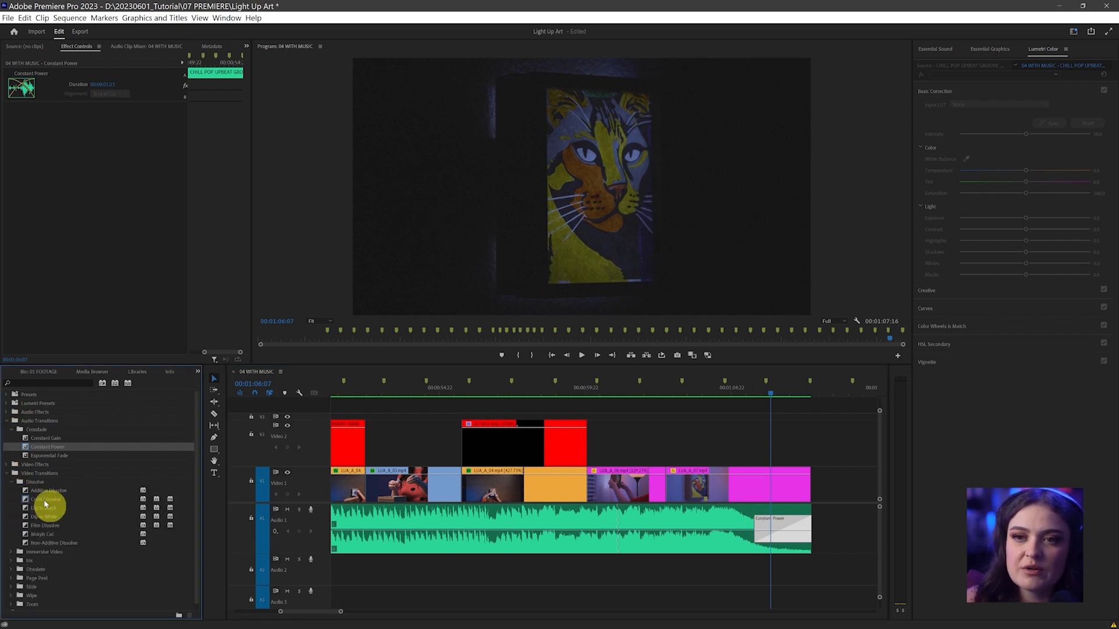
drag(46, 503, 733, 477)
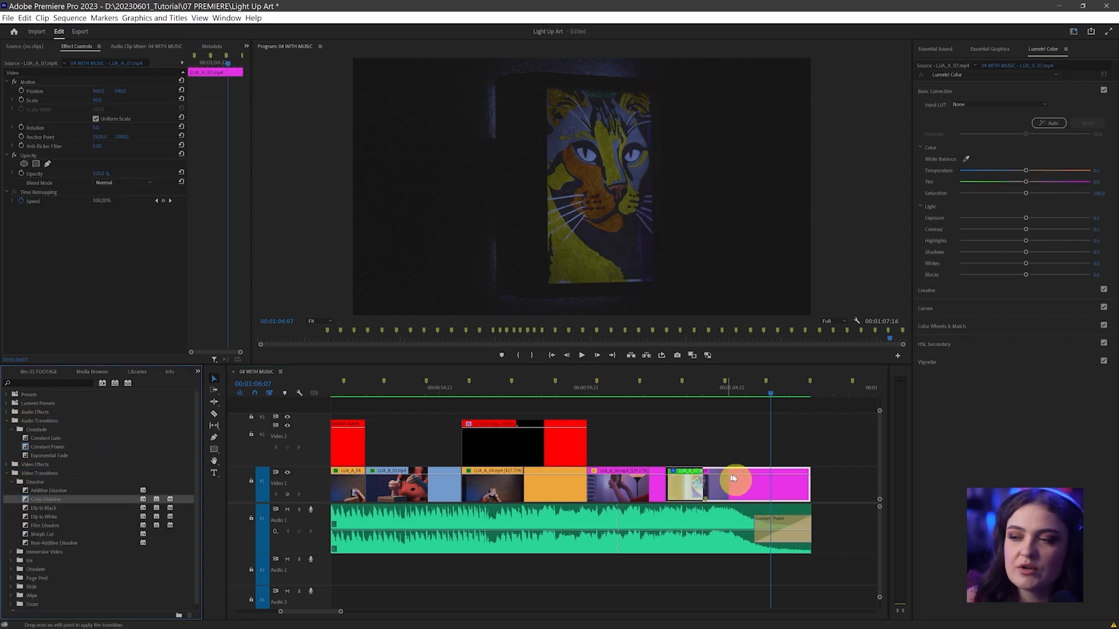
drag(780, 486, 759, 488)
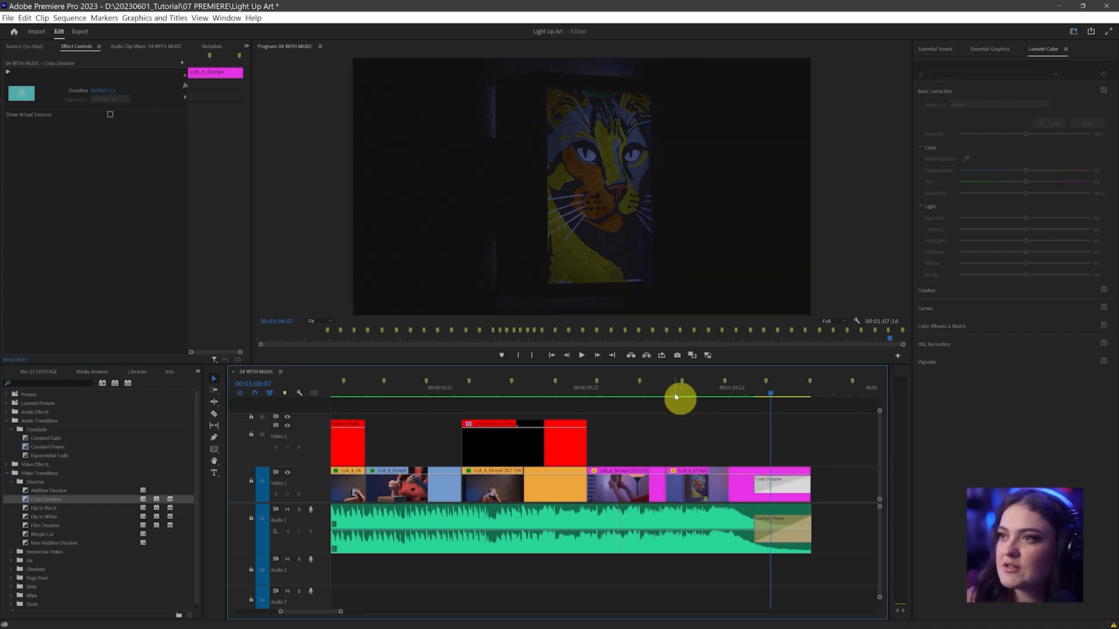
Step: Play back the sequence to check the edit and the faded ending, starting from 00:01:02:23
click(674, 397)
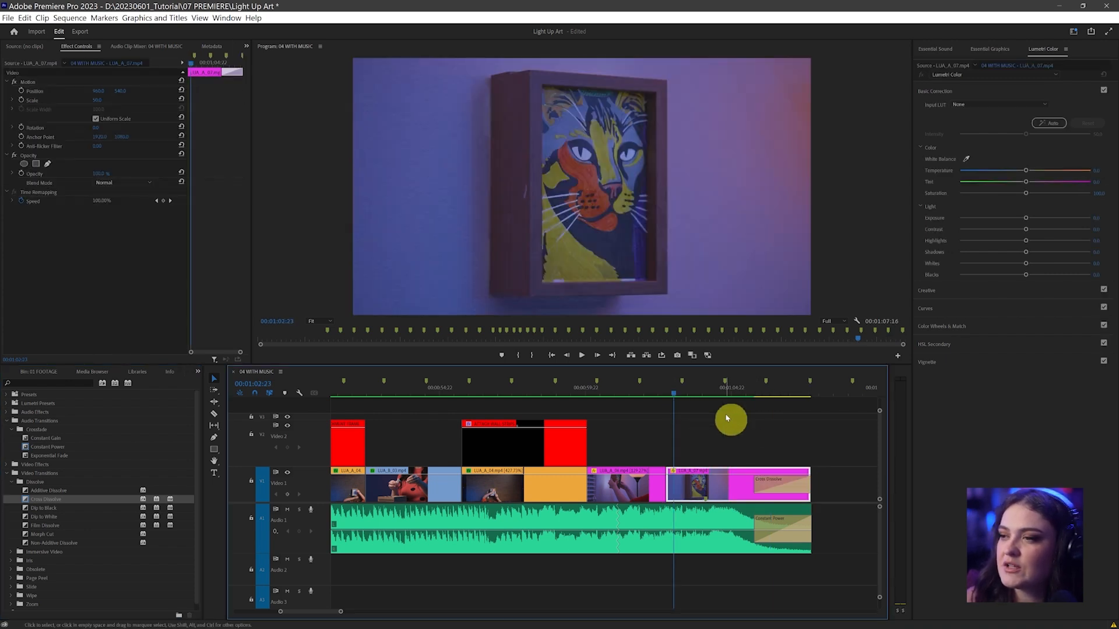
key(space)
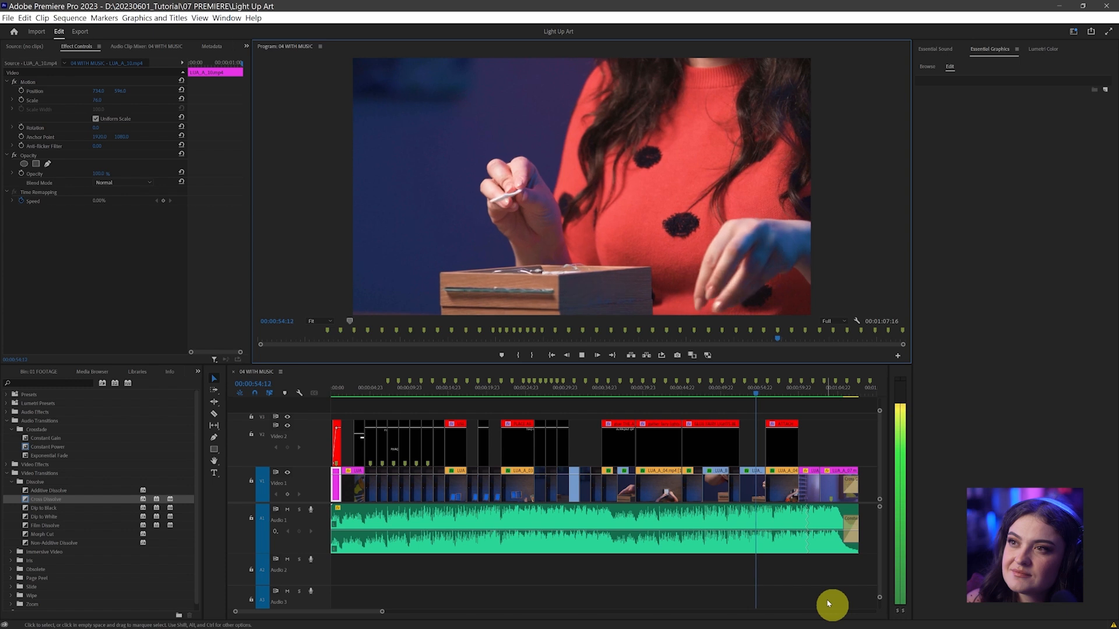
click(831, 603)
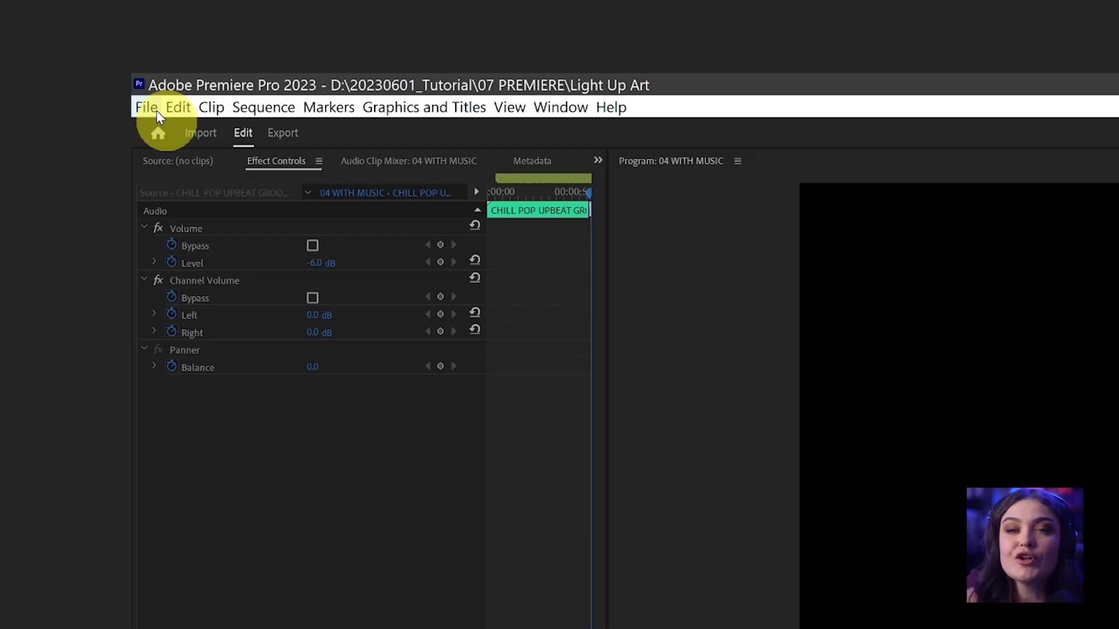
Step: Save the Light Up Art project and close it
click(156, 110)
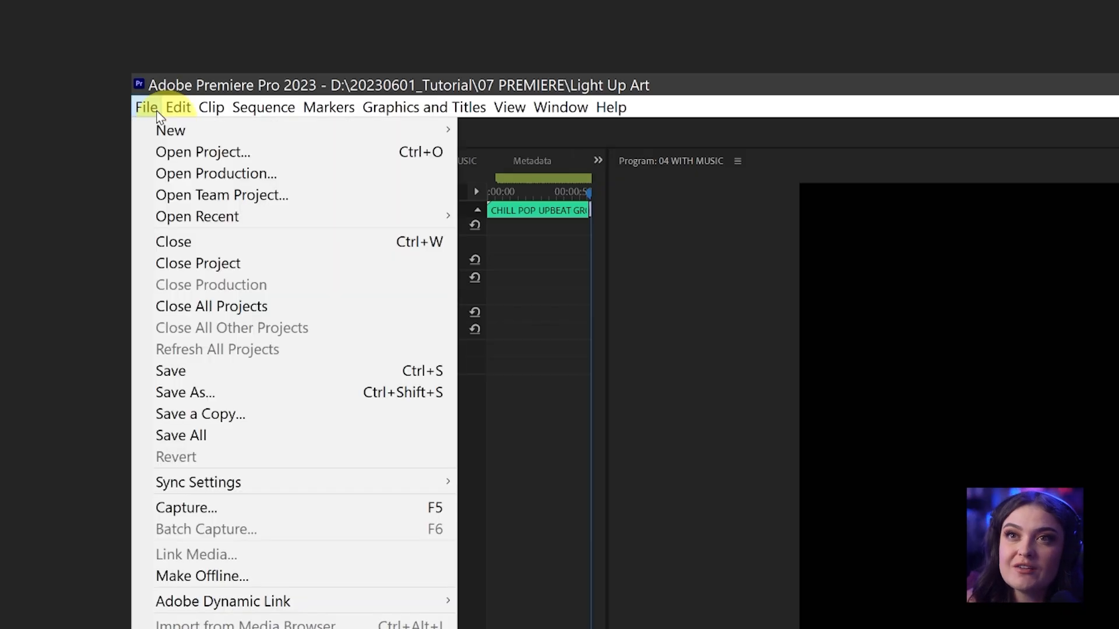
click(237, 376)
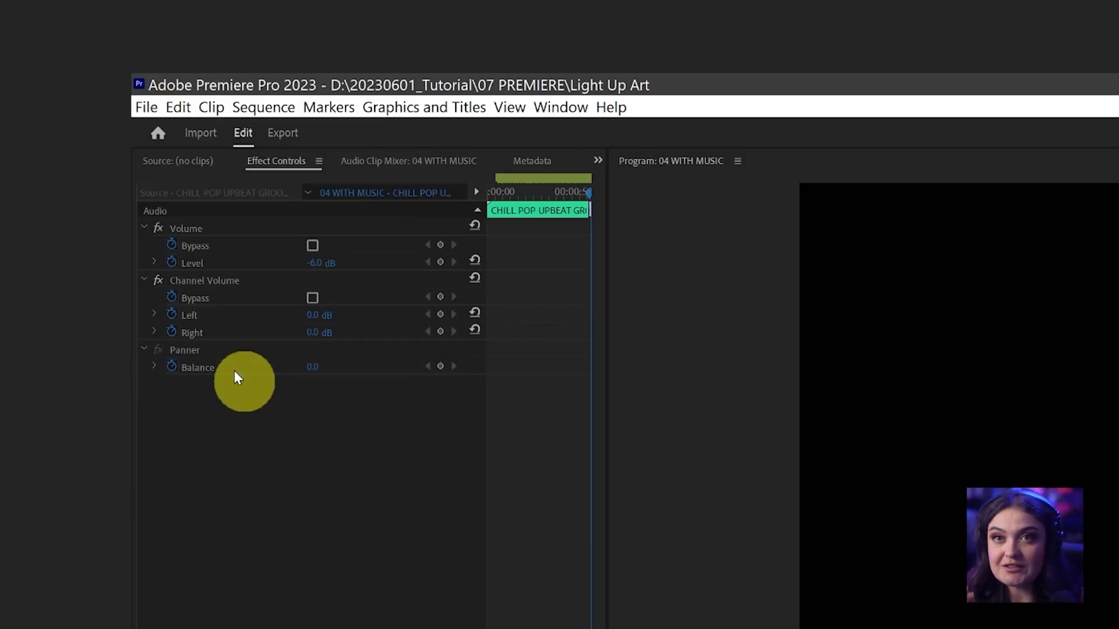
click(146, 108)
click(210, 263)
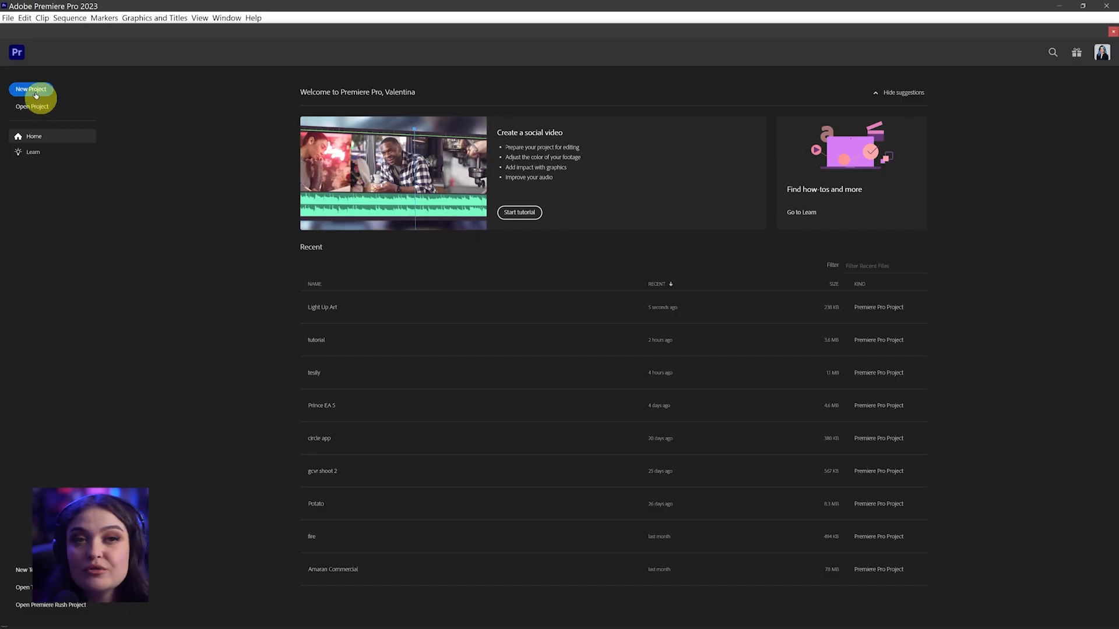
Step: Start a new project and set its location to the 07 PREMIERE folder inside 20230601_Tutorial
click(36, 95)
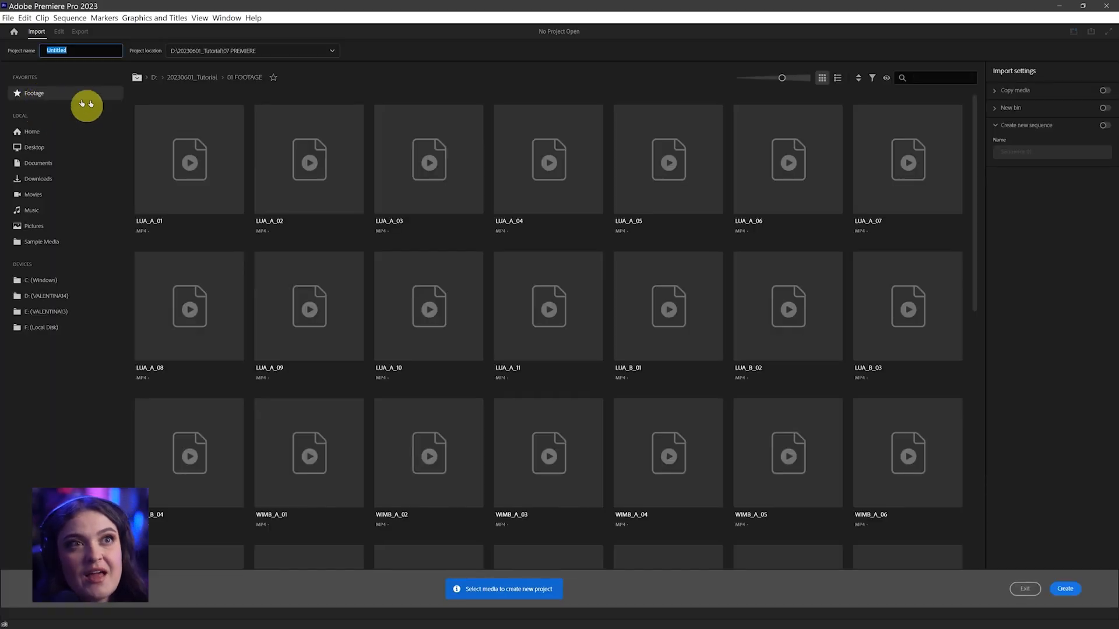
click(273, 55)
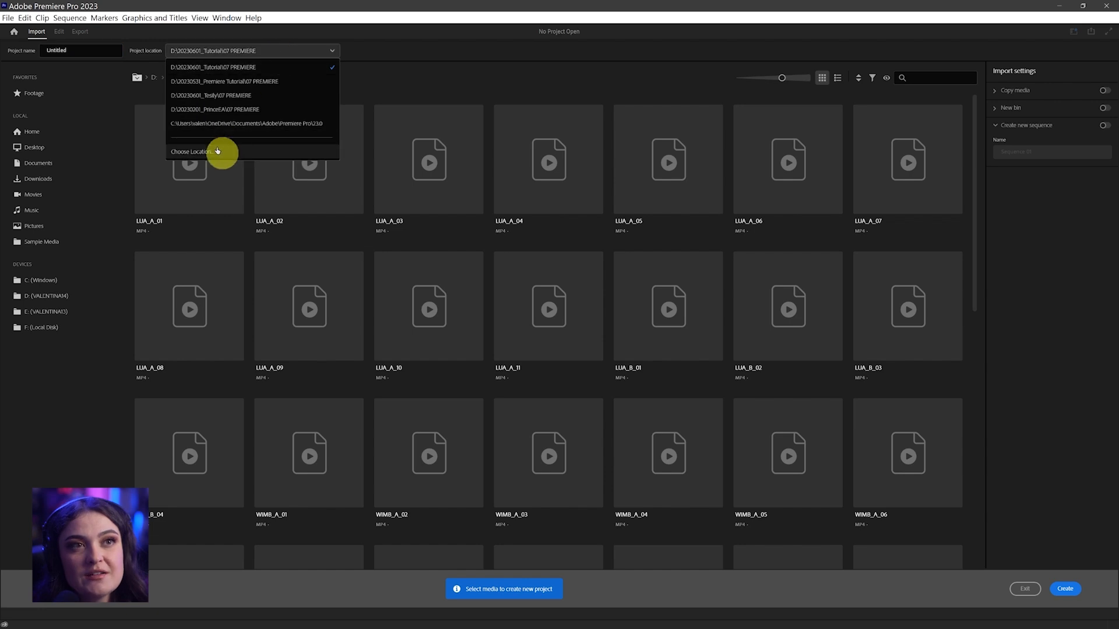
click(218, 151)
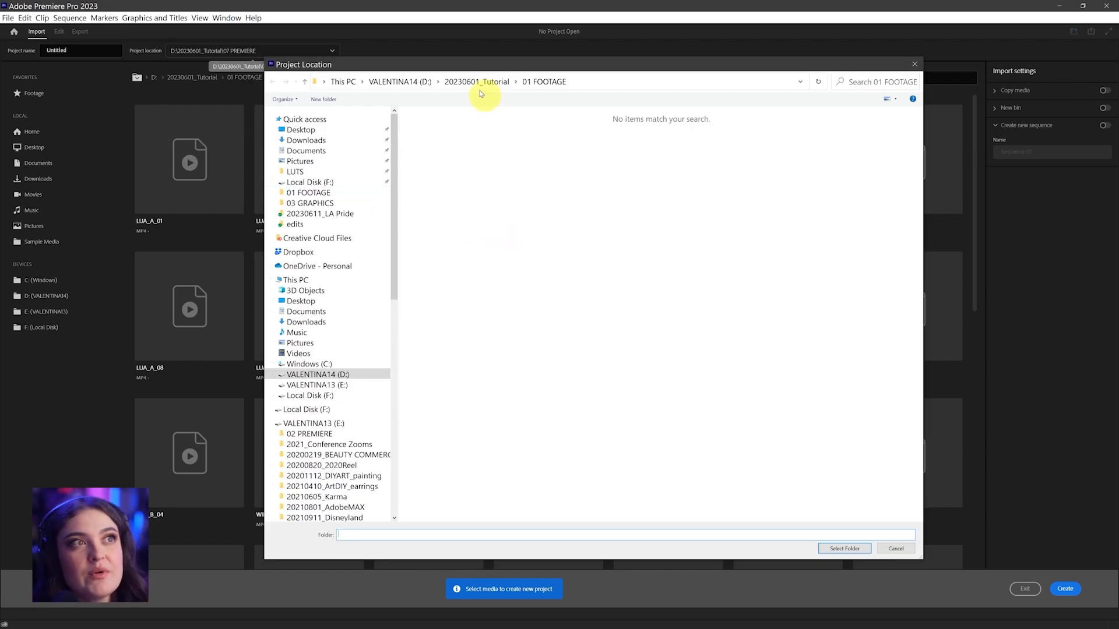
click(478, 86)
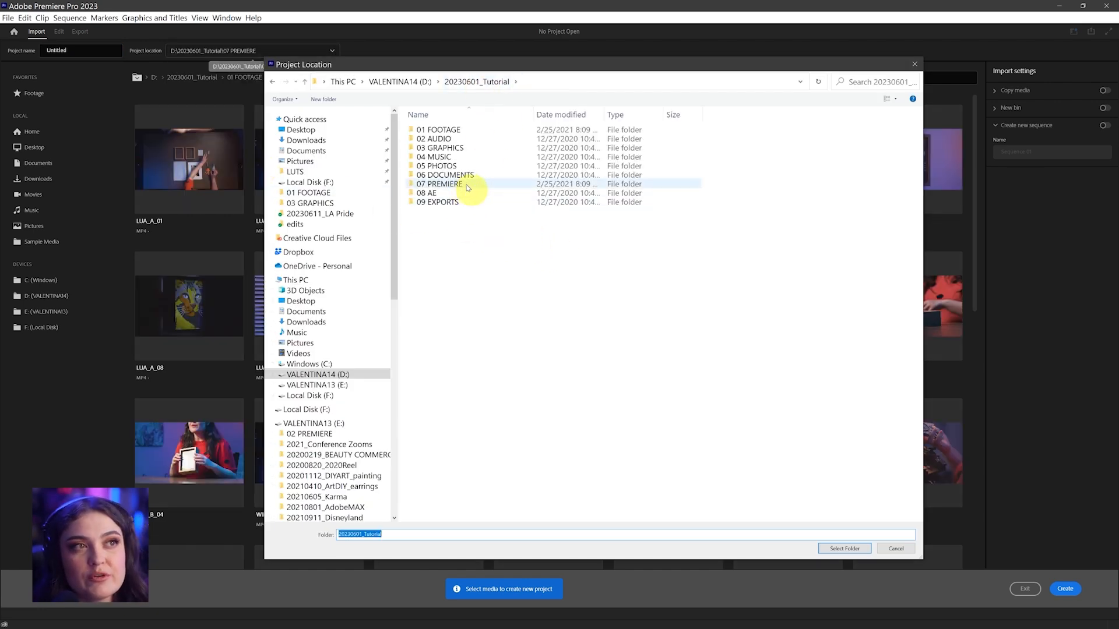
click(461, 185)
drag(476, 174, 491, 178)
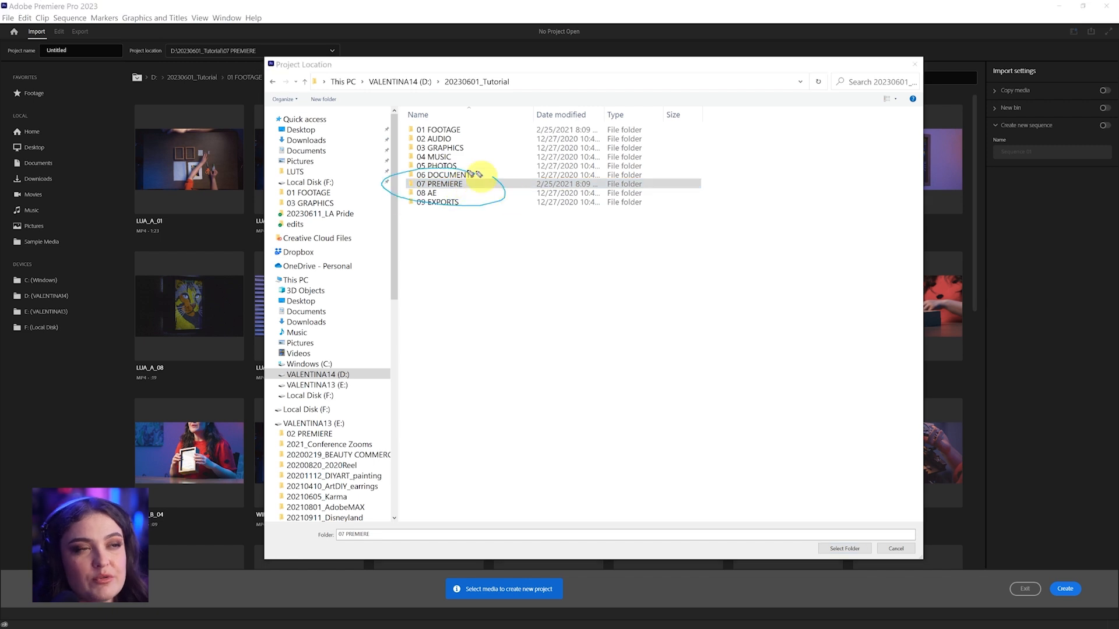
click(845, 548)
Step: Name the new project WHATS IN MY BAG and create it without selecting any media
double_click(77, 50)
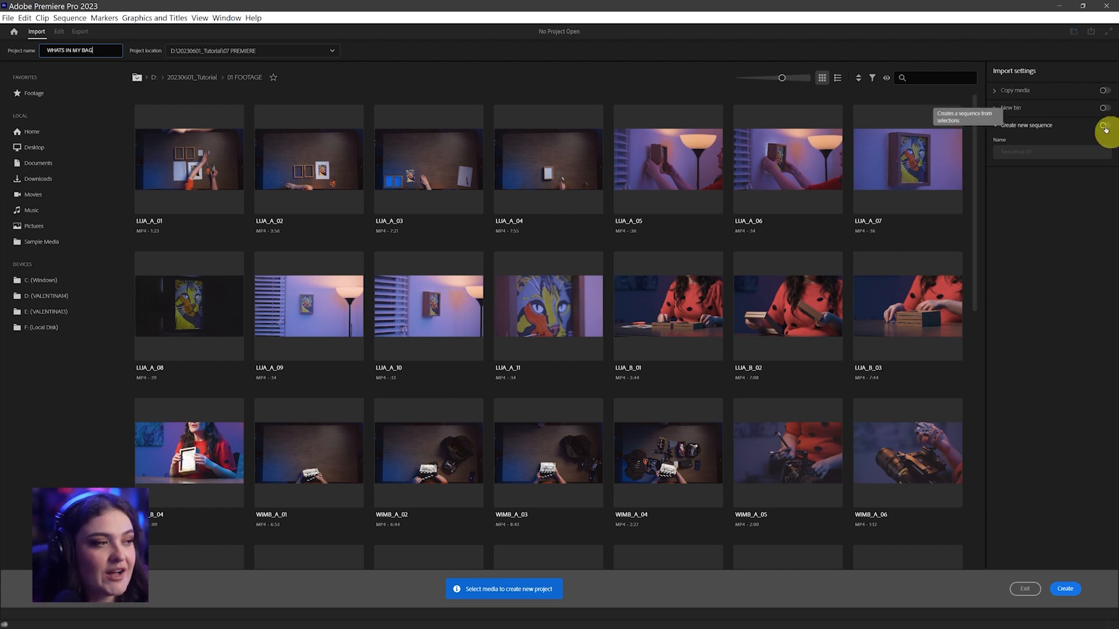
click(1066, 592)
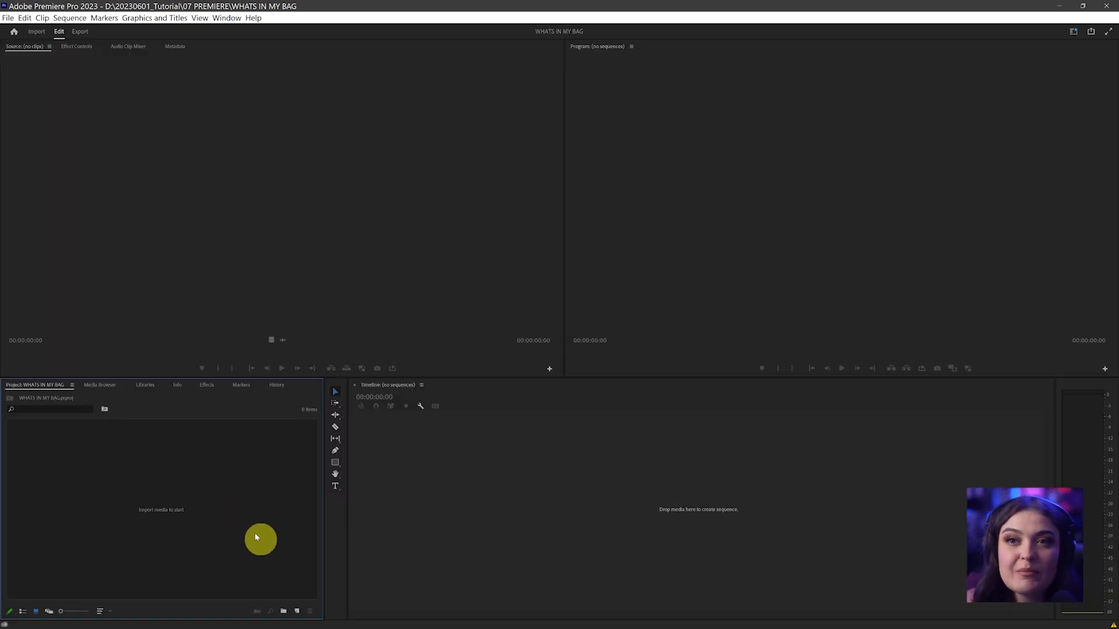
mouse_move(225, 478)
mouse_down()
mouse_move(95, 474)
mouse_move(255, 463)
mouse_move(167, 451)
mouse_up()
key(Escape)
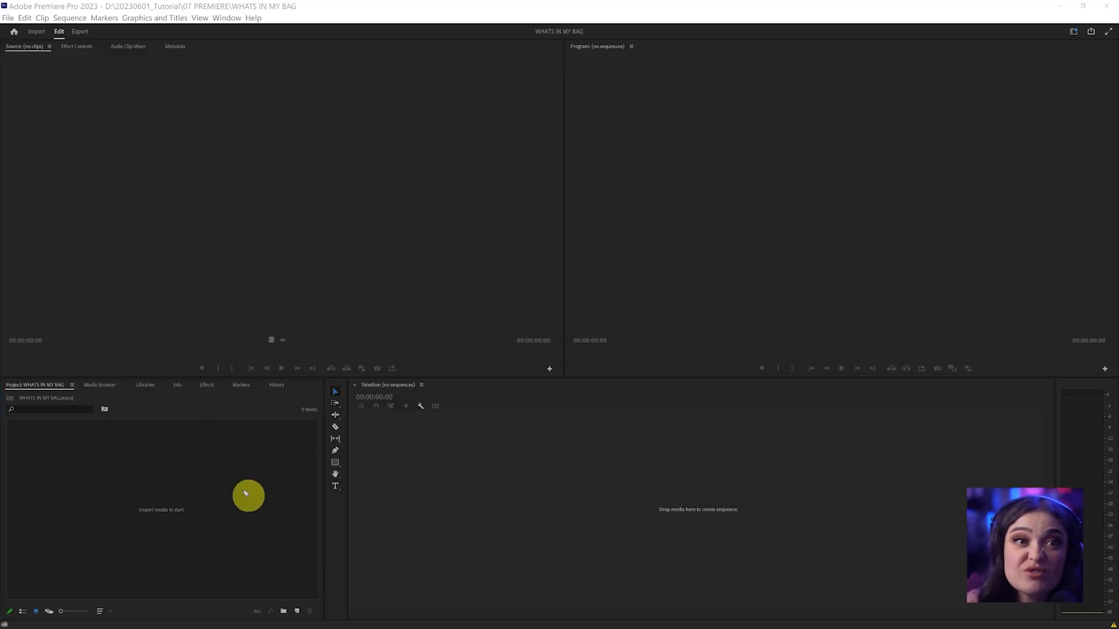
Step: Create a bin named 01 FOOTAGE in the empty project, and delete it again
click(285, 613)
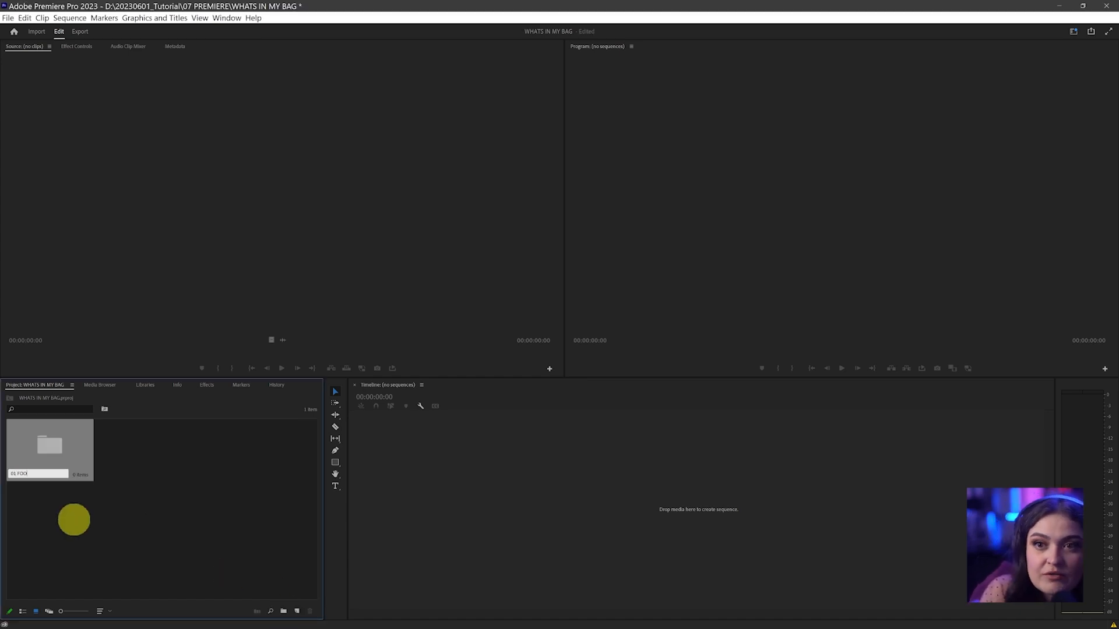
click(70, 518)
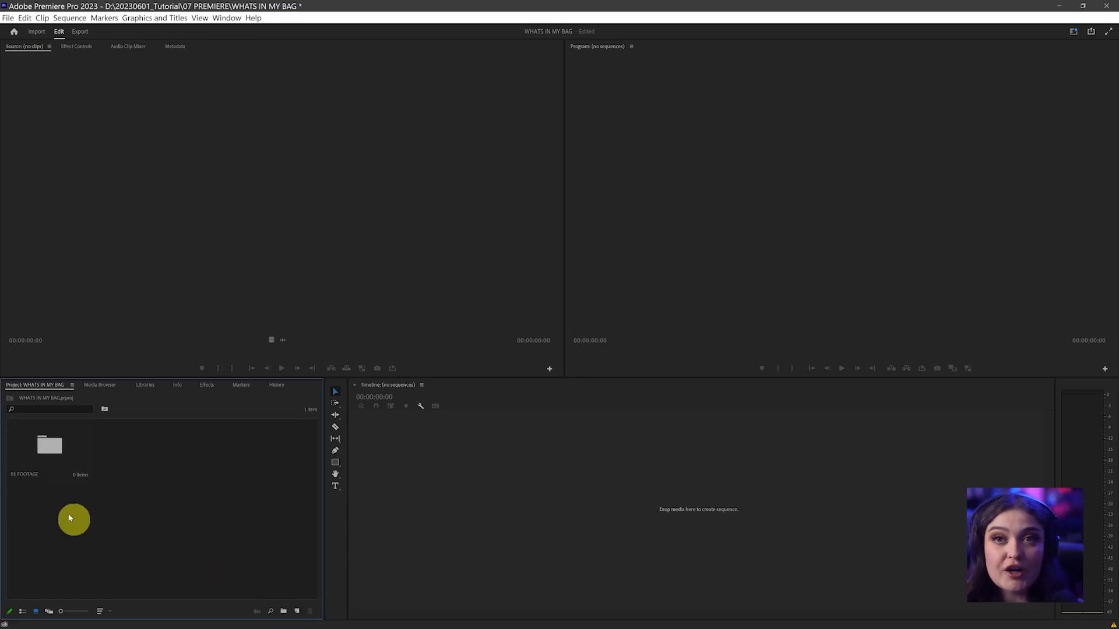
click(60, 449)
key(Delete)
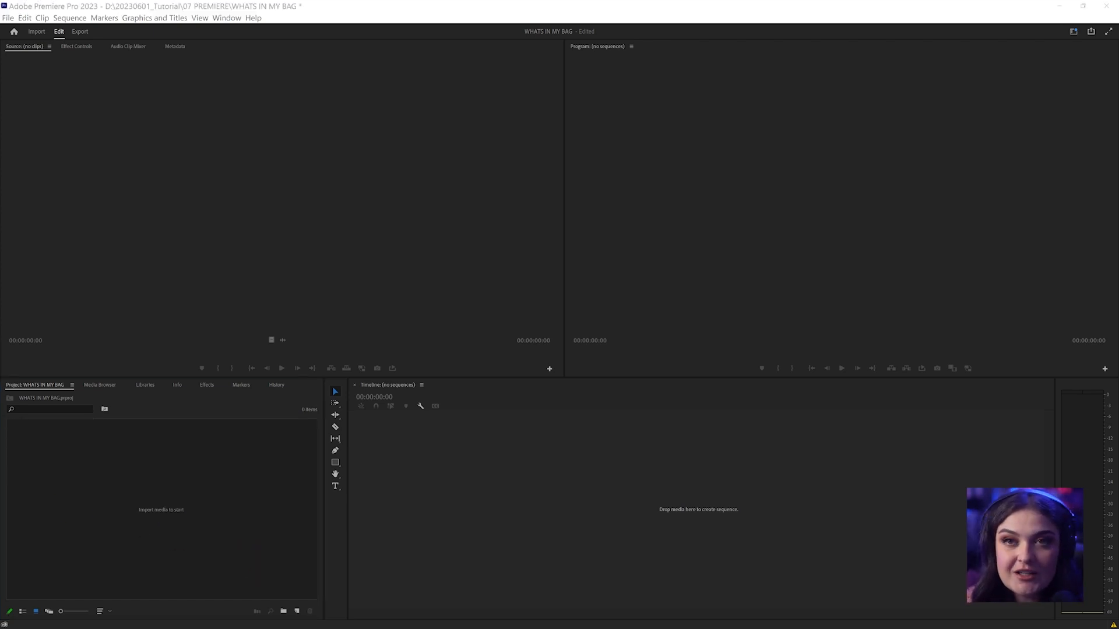
Step: Switch to File Explorer and import the 01 FOOTAGE and 02 AUDIO folders of 20230601_Tutorial into the project
key(alt+Tab)
drag(345, 124, 807, 140)
click(607, 208)
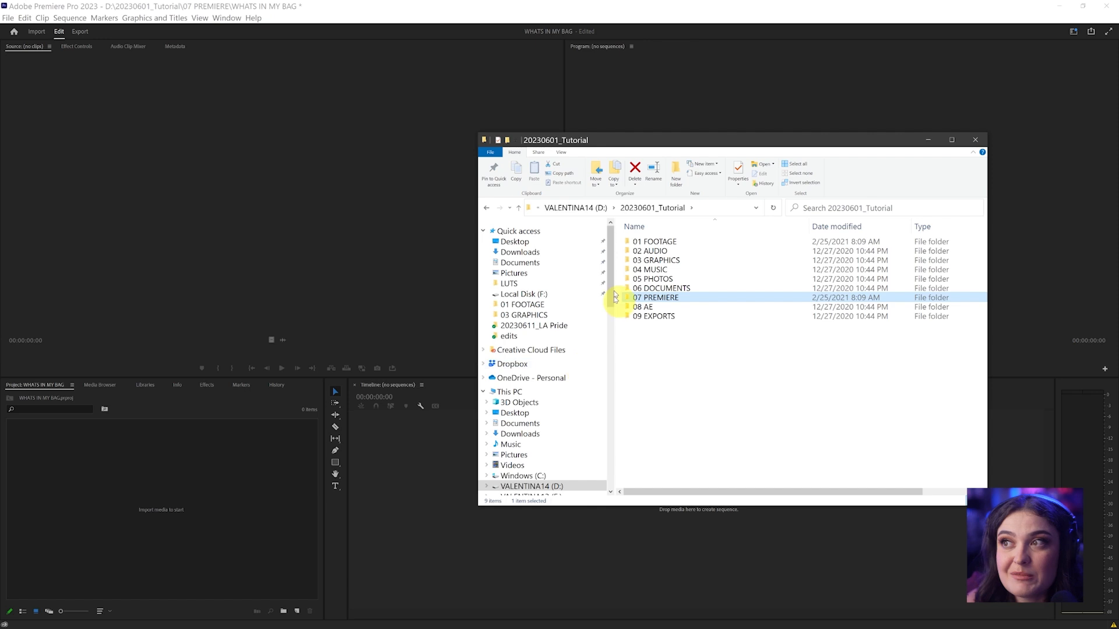
click(681, 243)
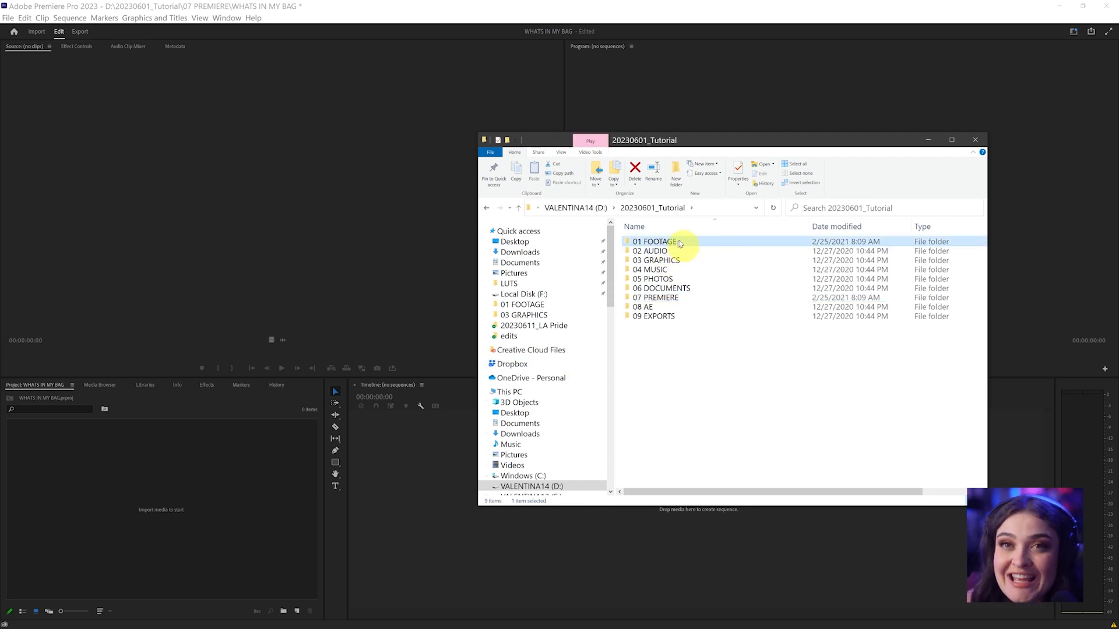
mouse_move(681, 243)
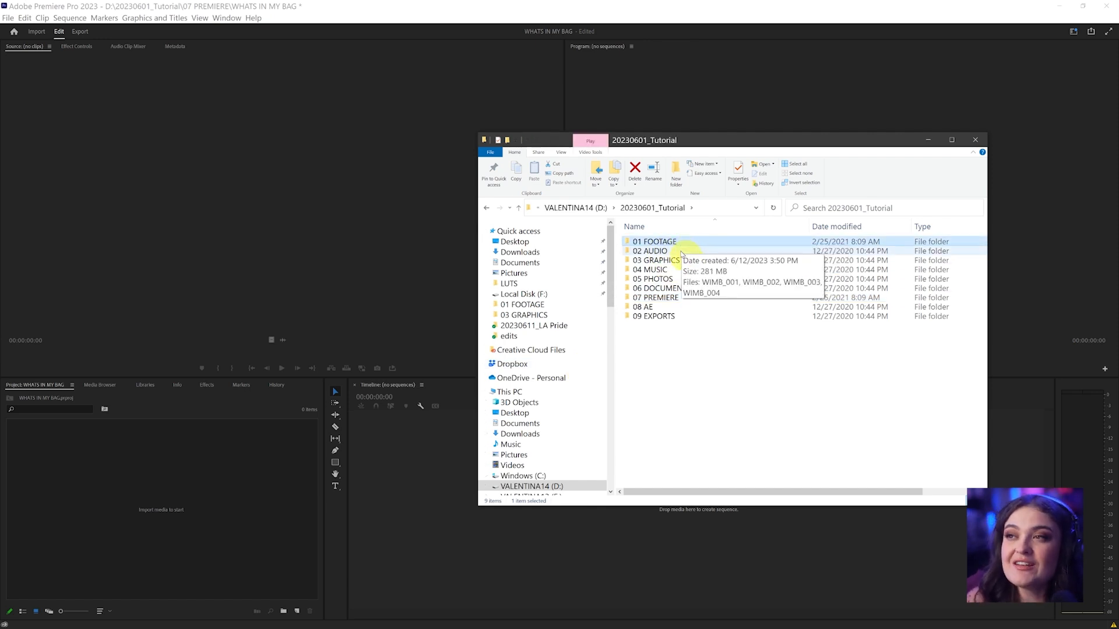
shift+click(683, 254)
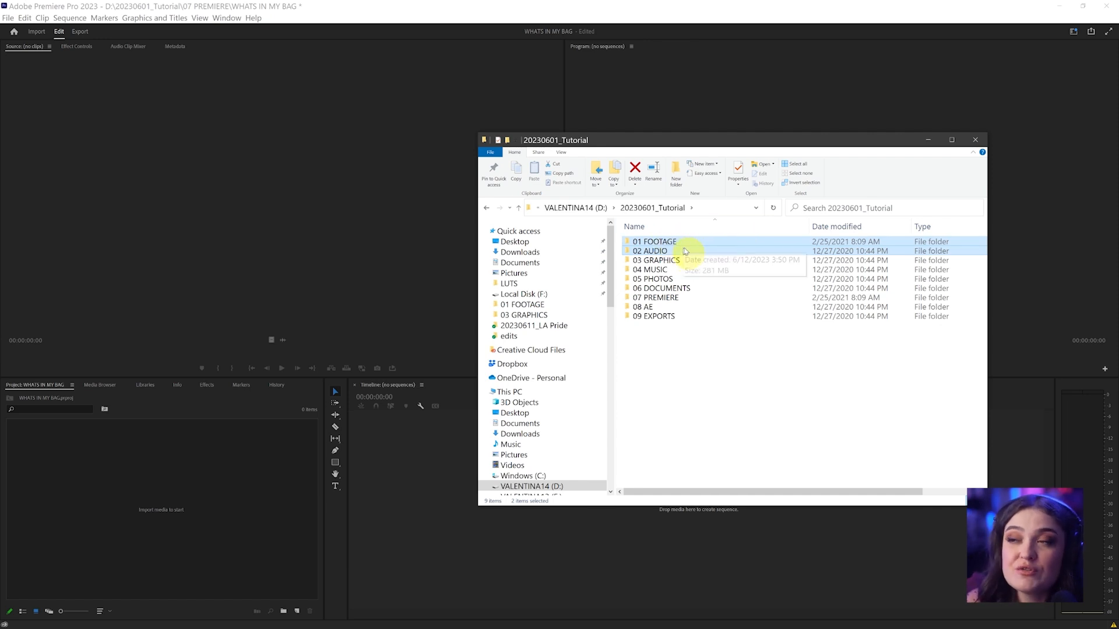
drag(650, 251, 218, 486)
Step: Show the project items in list view, with the 01 FOOTAGE bin expanded and its clips sorted by name
click(49, 449)
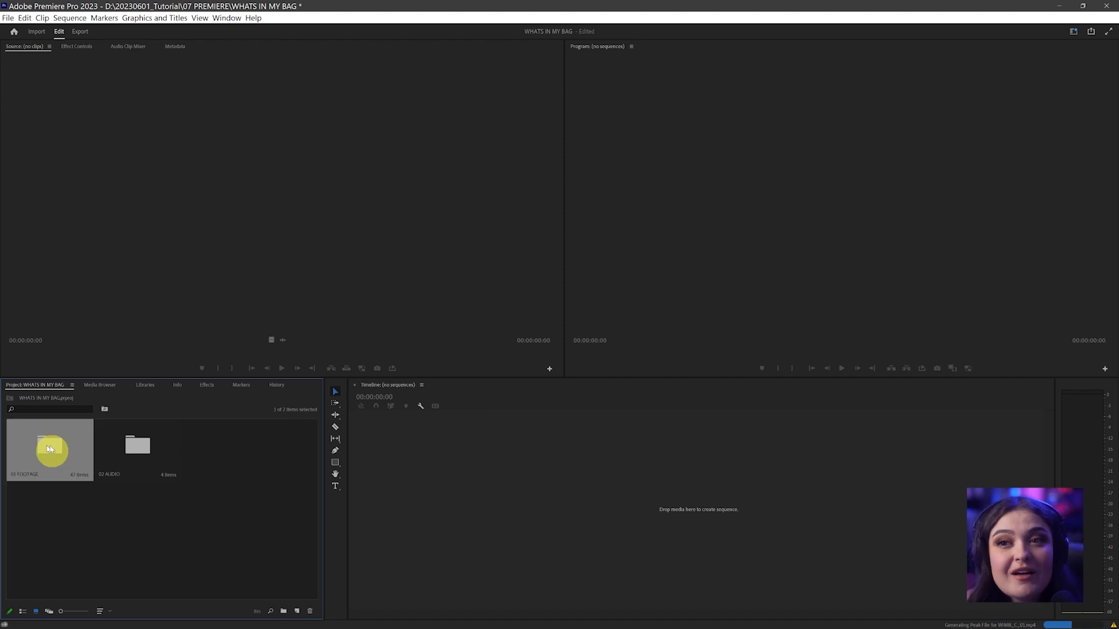
click(139, 452)
click(53, 449)
click(139, 450)
click(21, 611)
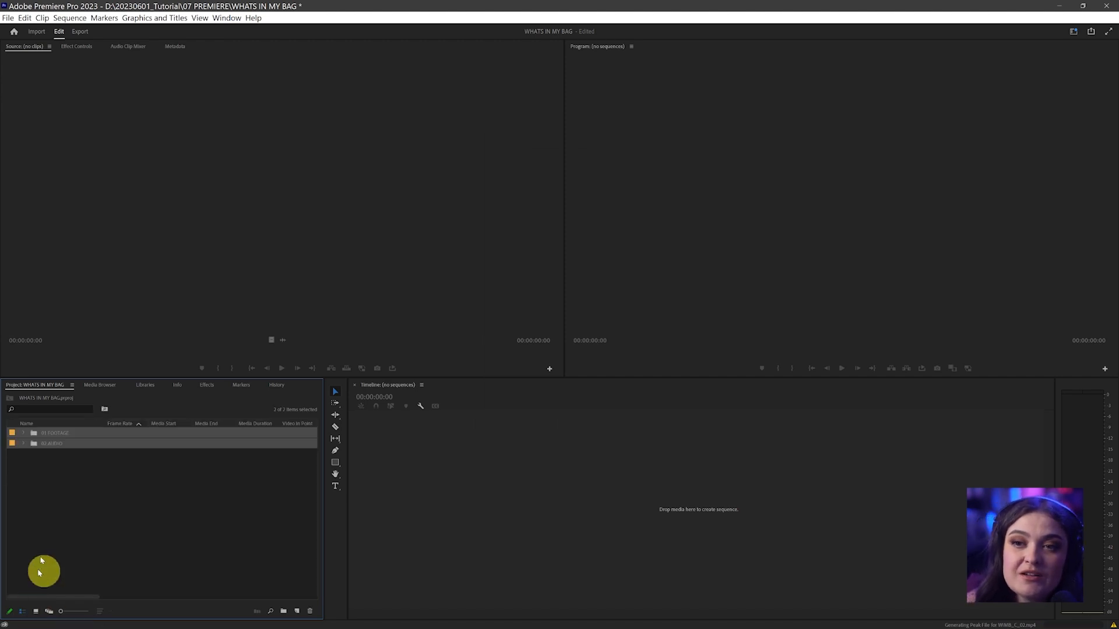
click(23, 434)
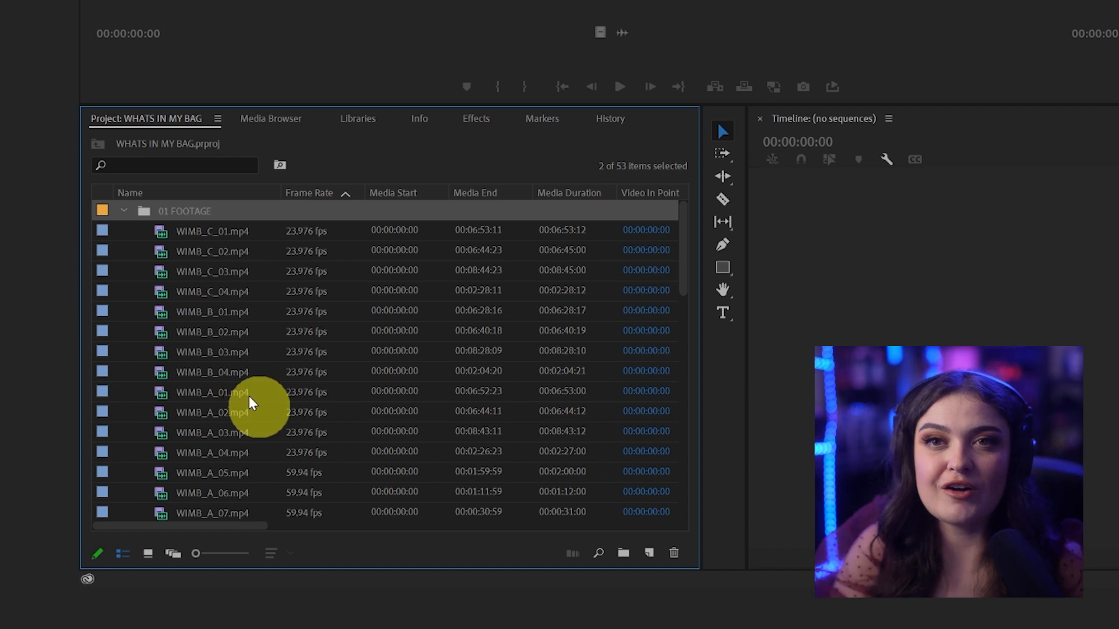
mouse_move(251, 401)
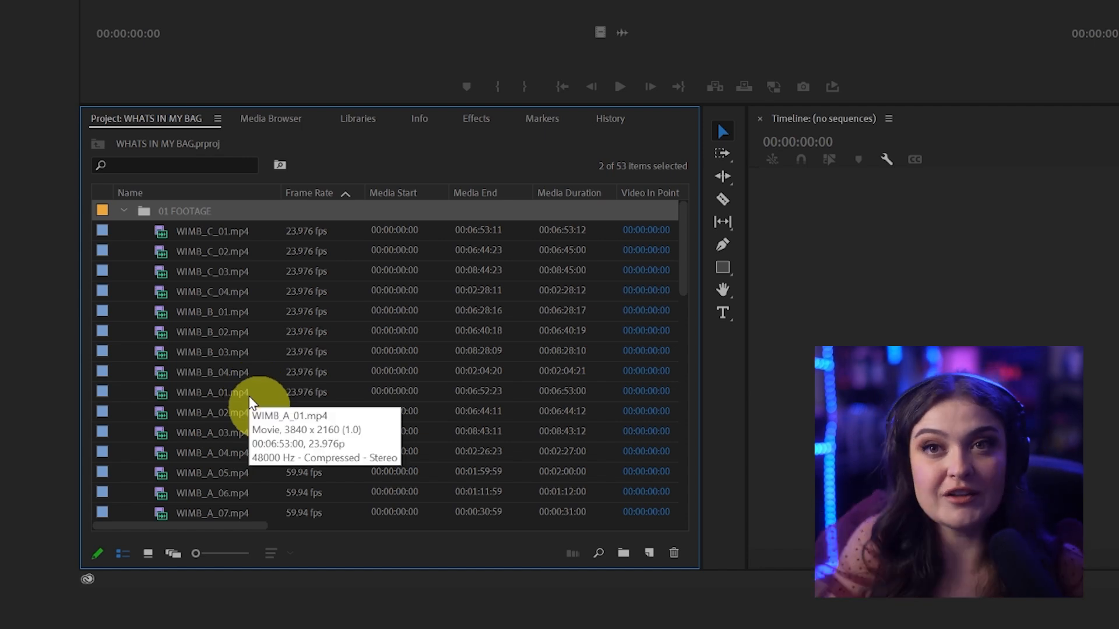
click(138, 192)
Step: Select the LUA_A_01 clip and filter the project items by LUA
click(202, 232)
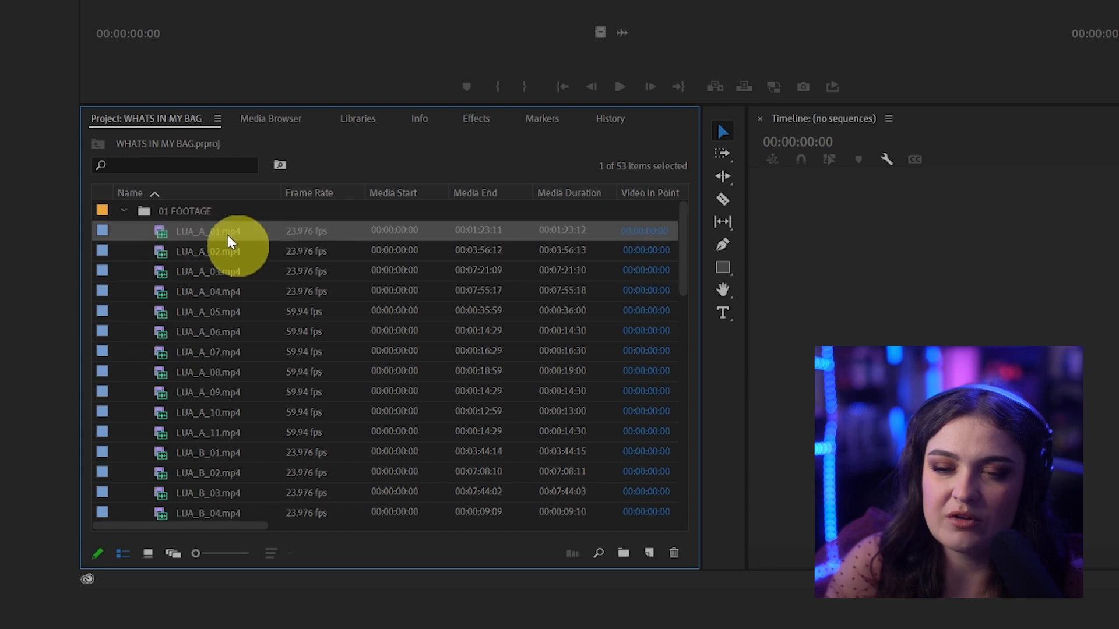
scroll(194, 408, down, 4)
scroll(194, 408, up, 4)
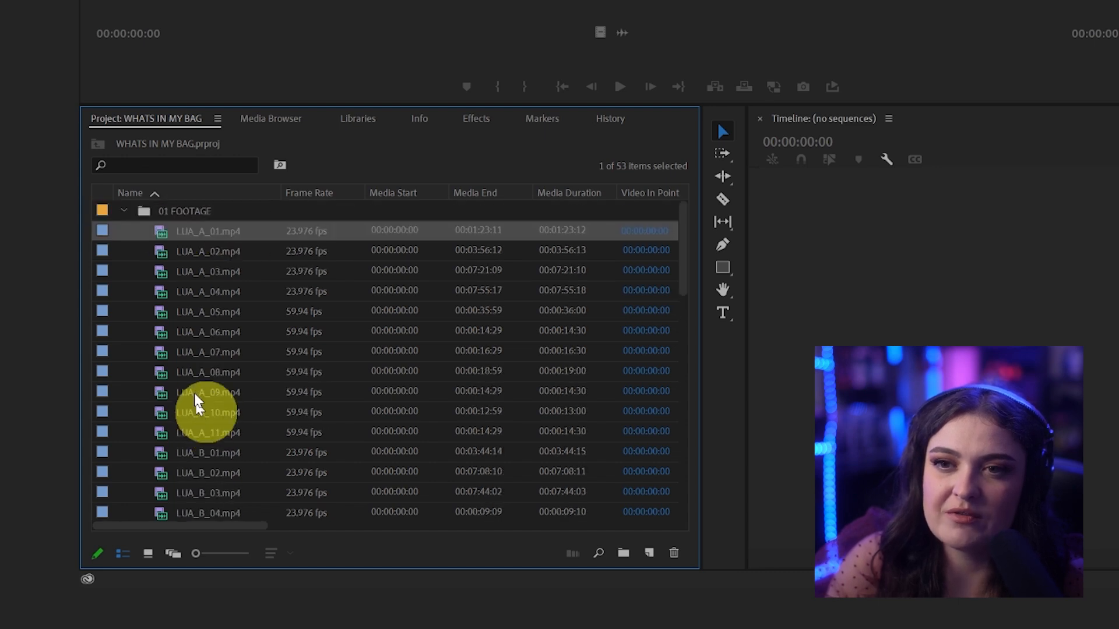
click(164, 165)
text(L)
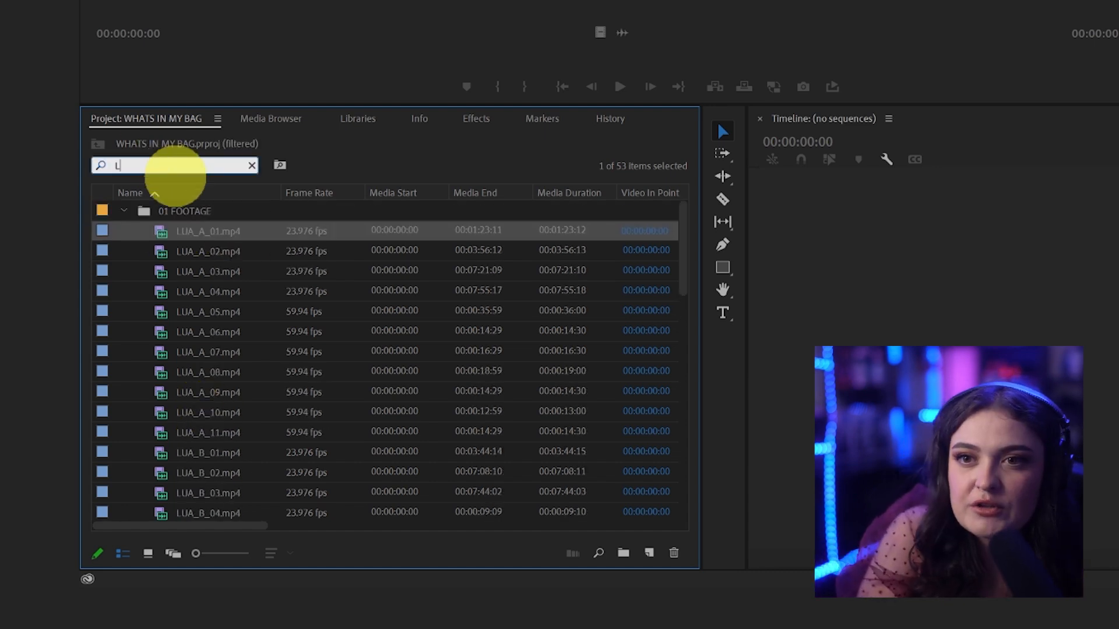
text(UA)
Step: Delete all the LUA clips, from LUA_A_01 to LUA_B_04, from the project and clear the search filter
scroll(215, 350, down, 1)
scroll(220, 350, up, 1)
scroll(200, 324, down, 1)
shift+click(217, 474)
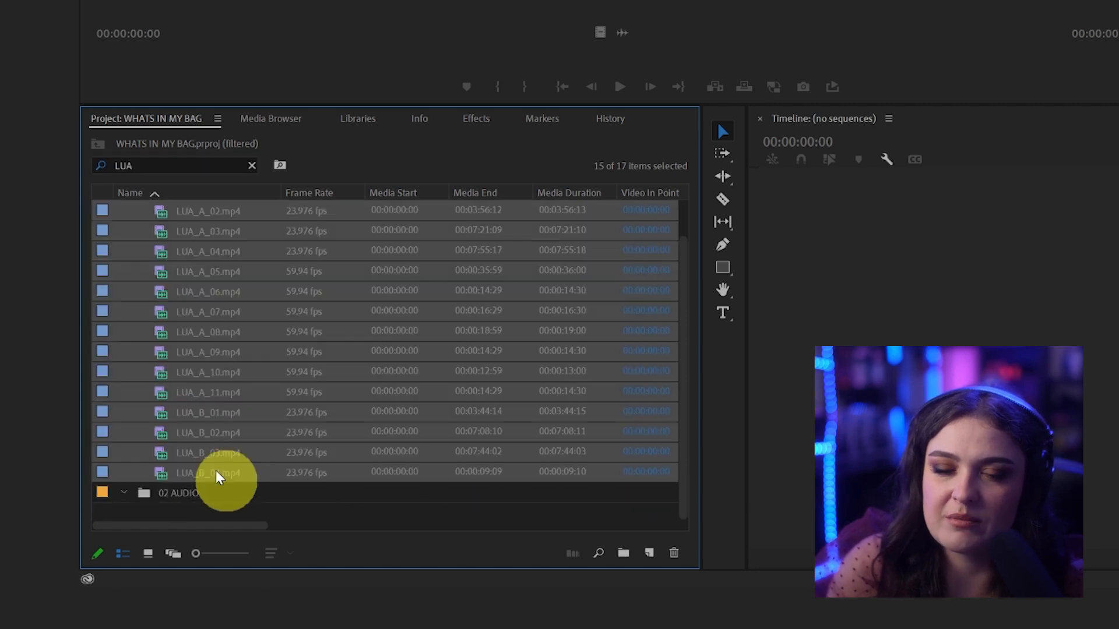
scroll(222, 443, up, 1)
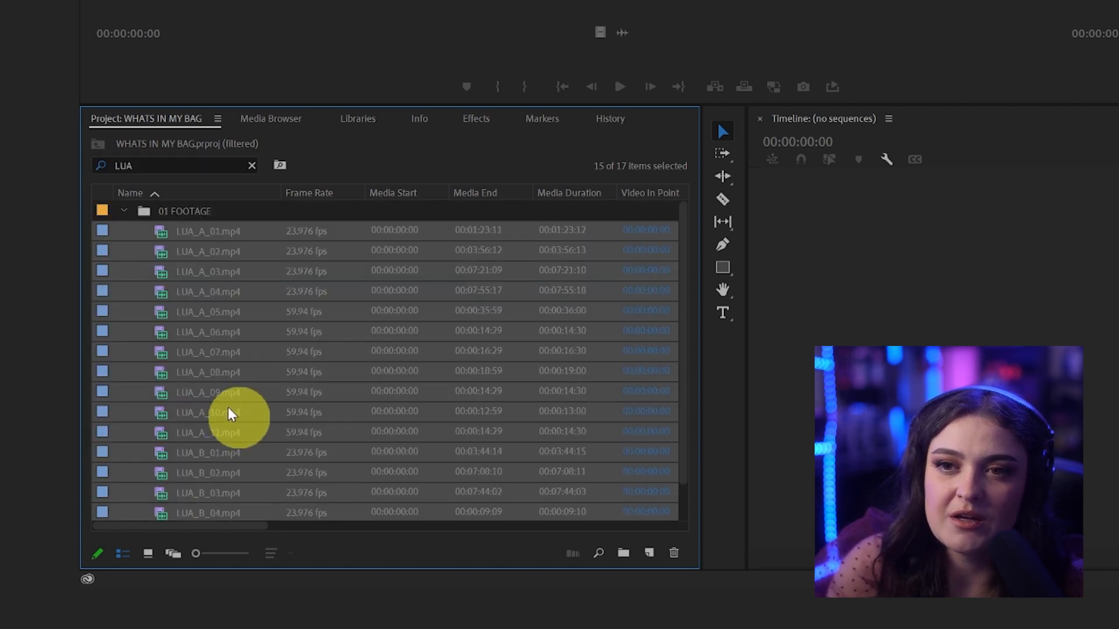
click(673, 553)
click(251, 167)
scroll(199, 364, down, 8)
scroll(201, 368, up, 8)
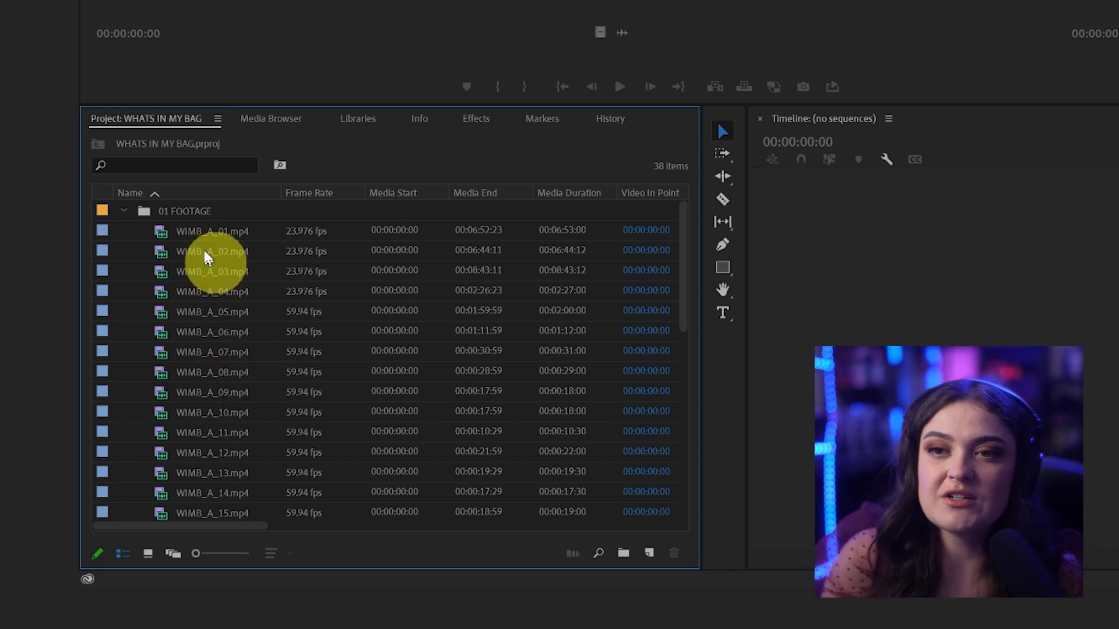
Step: Assign the Mango label to the 23.976 fps clips WIMB_A_01 to WIMB_A_04 in the 01 FOOTAGE bin
click(194, 233)
scroll(210, 446, down, 1)
scroll(208, 445, up, 1)
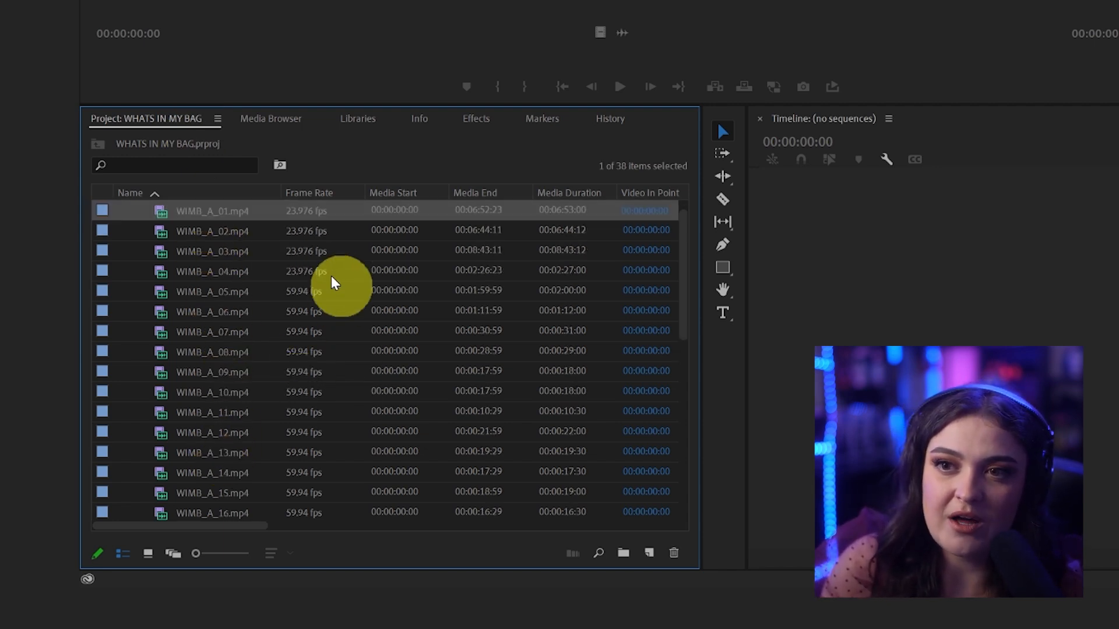
scroll(319, 328, up, 1)
mouse_move(332, 303)
mouse_down()
mouse_move(307, 304)
mouse_move(265, 325)
mouse_move(294, 430)
mouse_move(342, 387)
mouse_move(336, 311)
mouse_move(301, 296)
mouse_move(255, 342)
mouse_move(276, 426)
mouse_move(345, 400)
mouse_move(350, 327)
mouse_move(315, 311)
mouse_up()
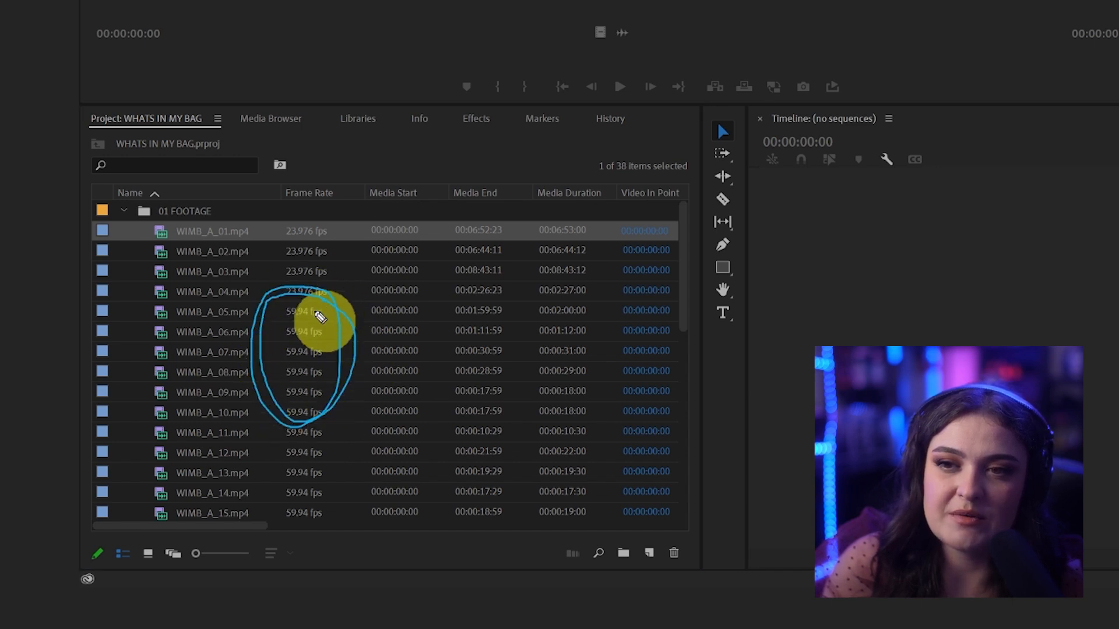
key(Escape)
shift+click(216, 295)
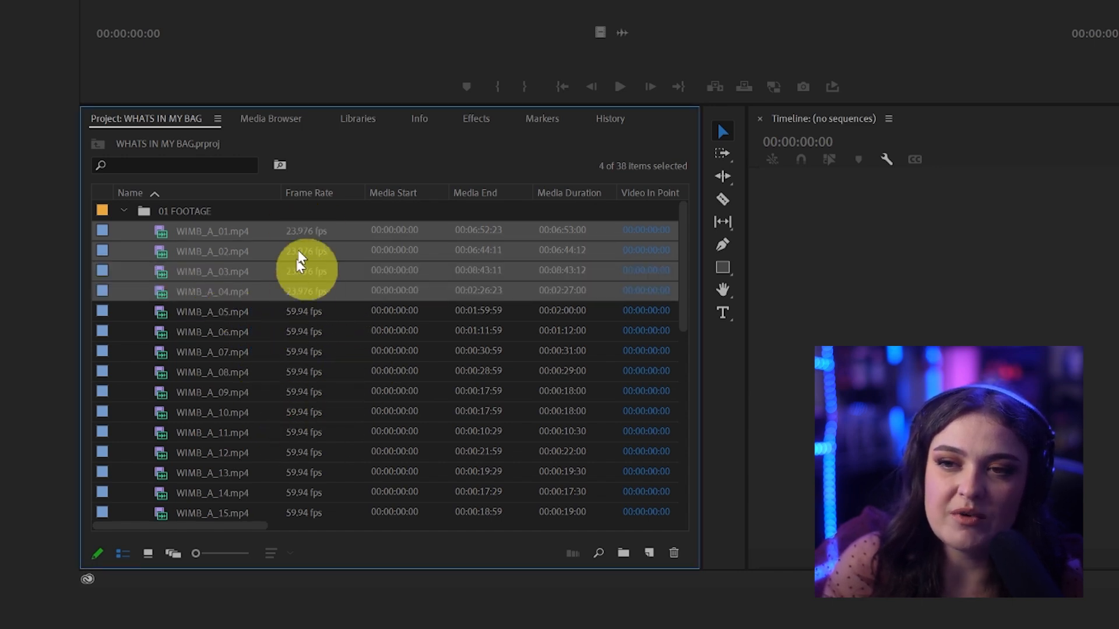
right_click(102, 232)
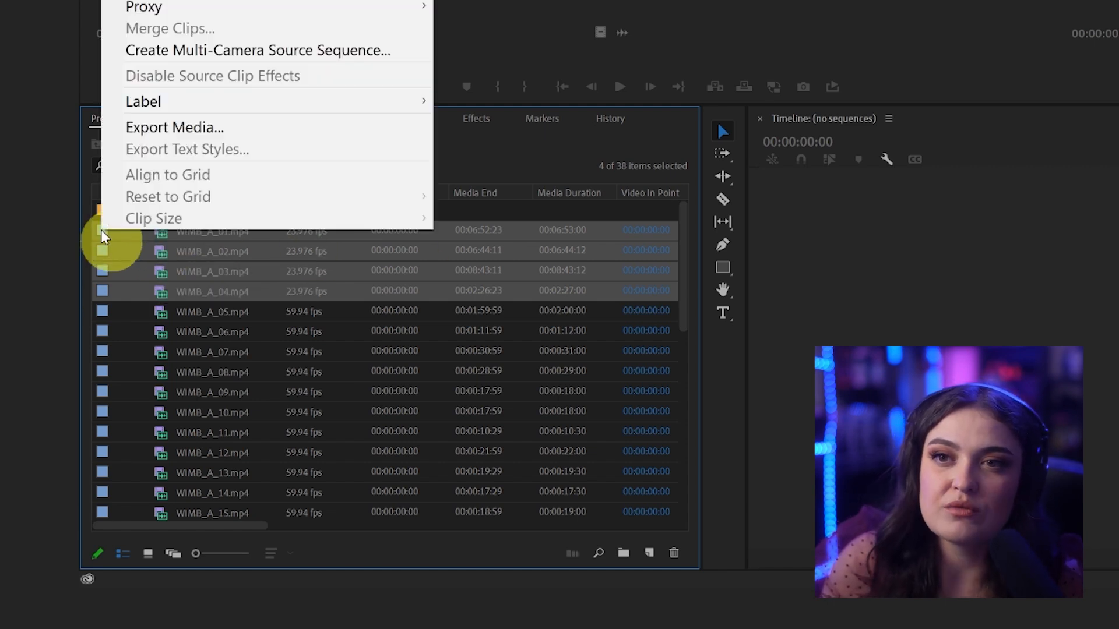
mouse_move(414, 108)
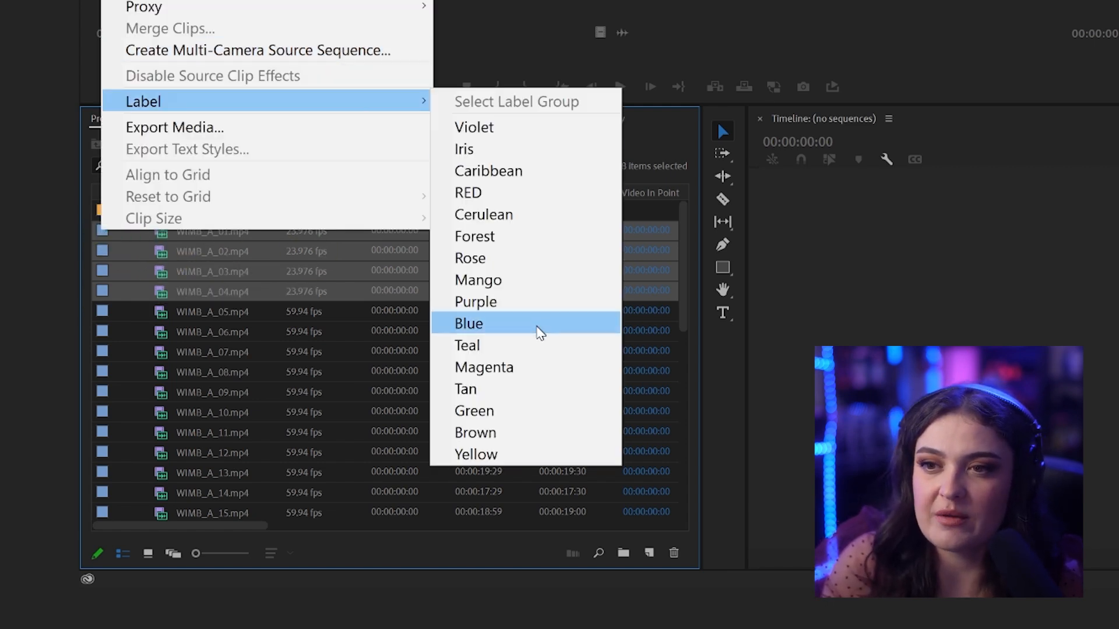
click(526, 281)
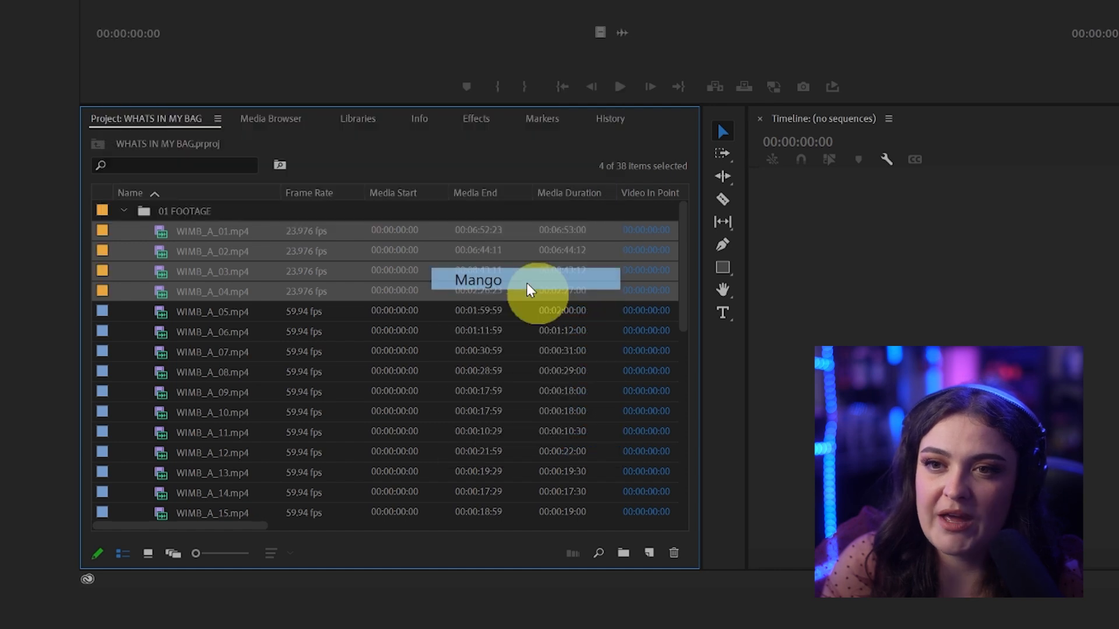
Step: Assign the Teal label to the 59.94 fps clips WIMB_A_05 to WIMB_A_24
click(312, 321)
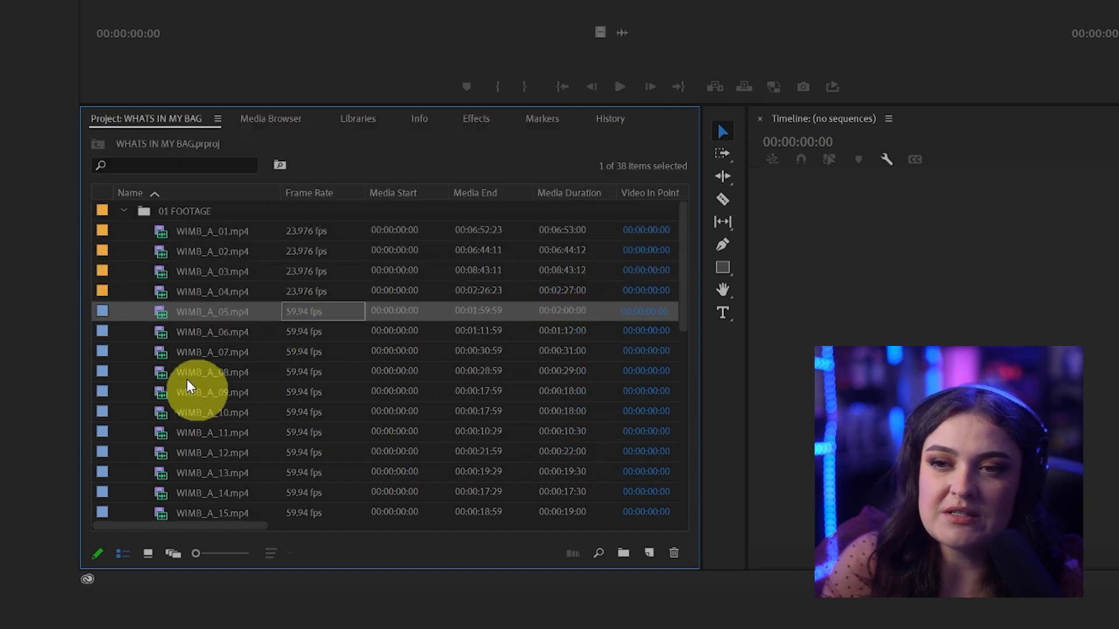
scroll(187, 379, down, 6)
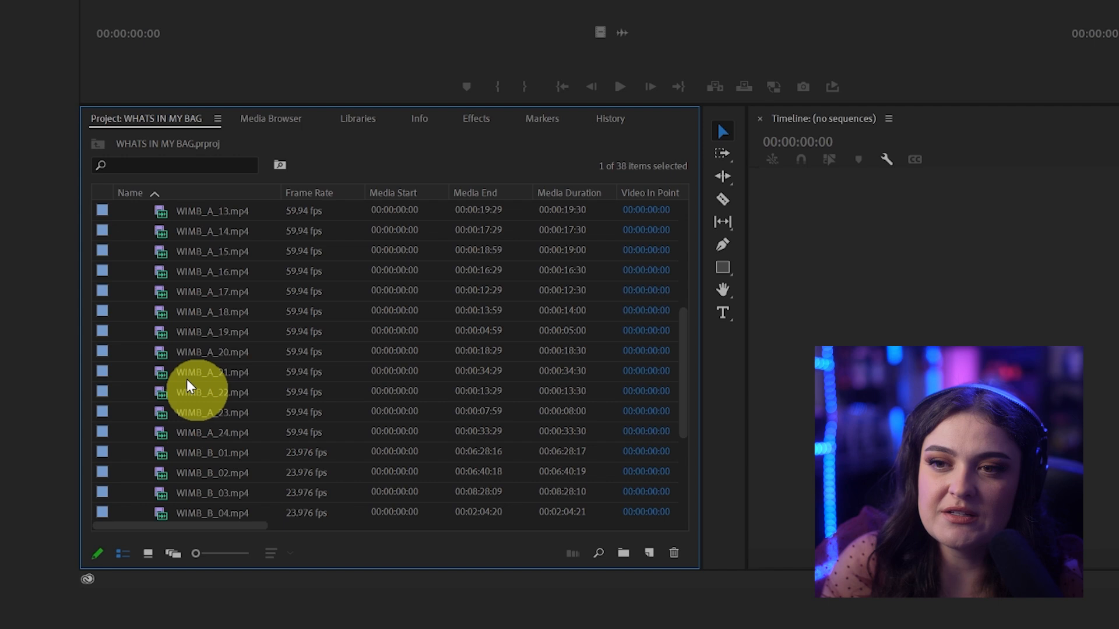
shift+click(211, 431)
scroll(198, 392, up, 3)
scroll(169, 373, up, 2)
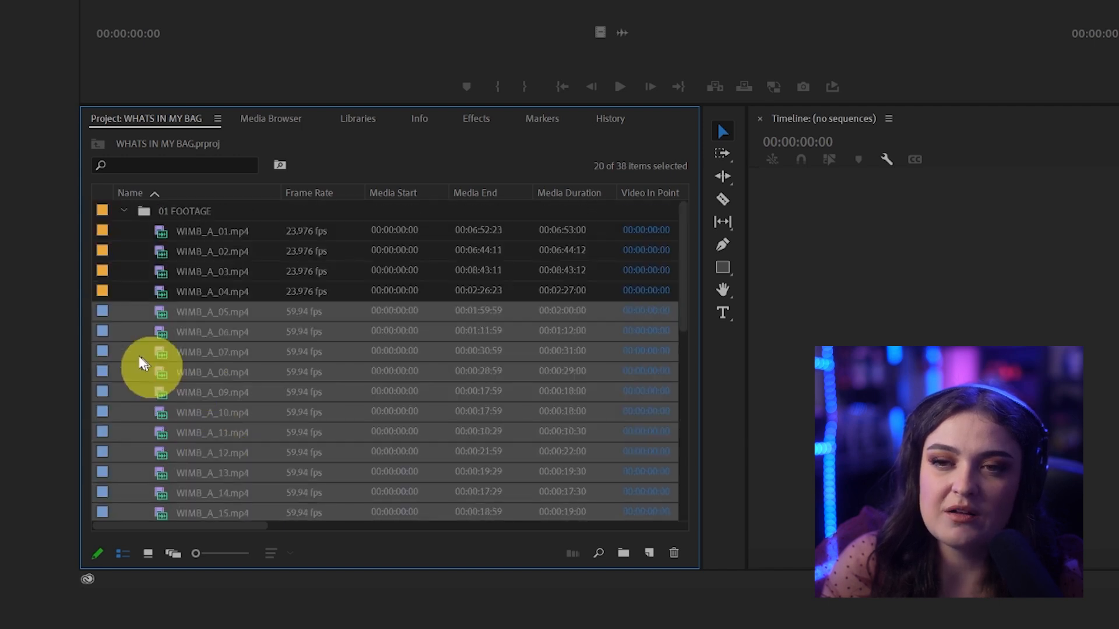
right_click(105, 314)
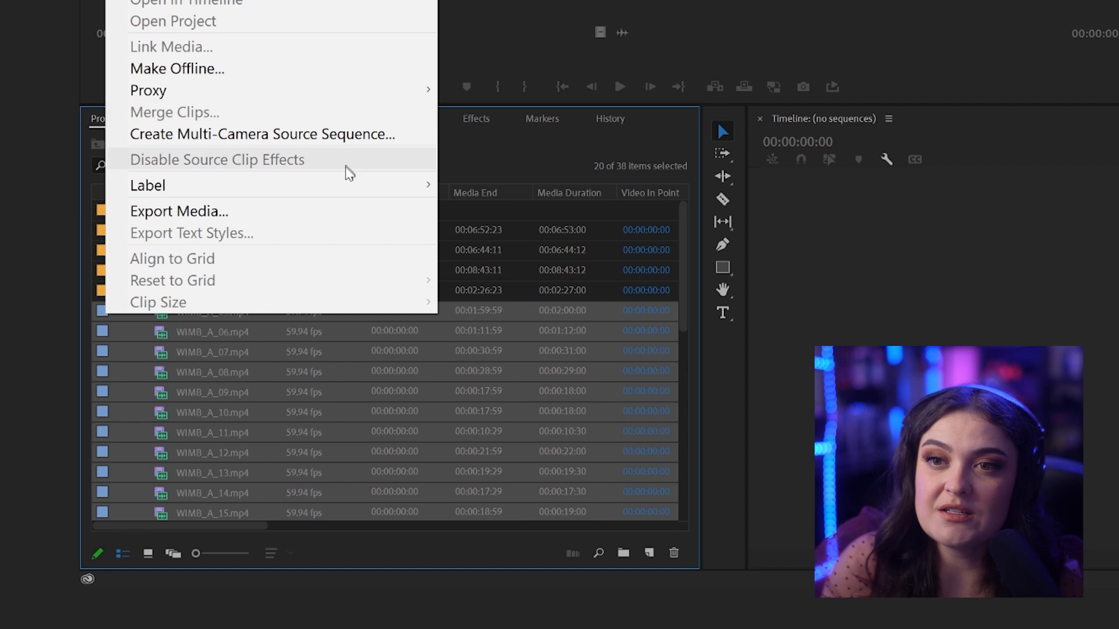
mouse_move(345, 185)
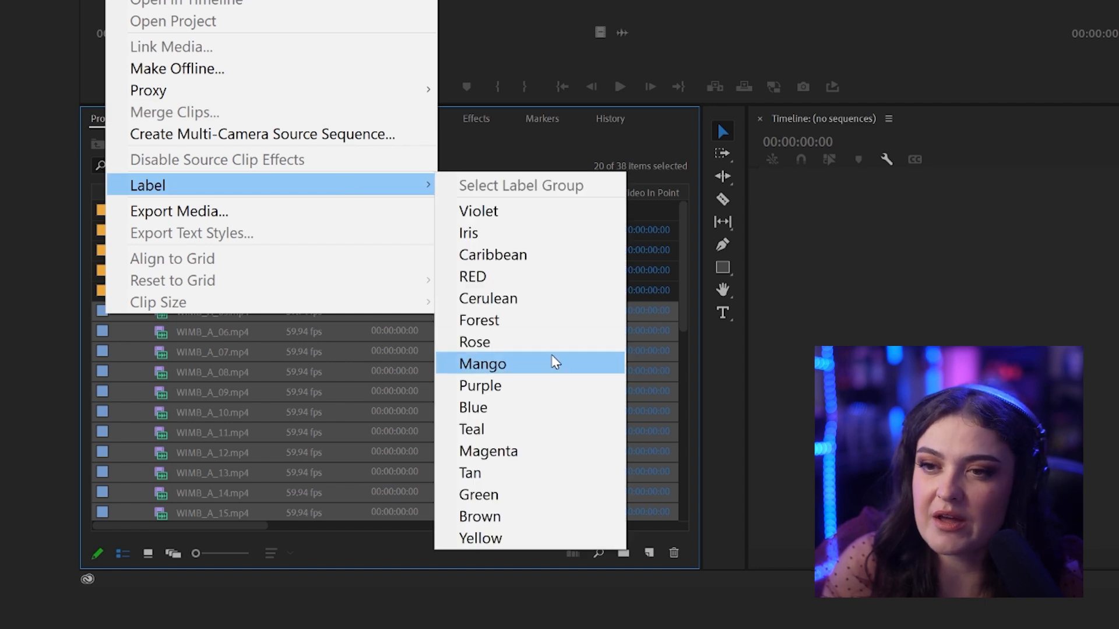
click(550, 429)
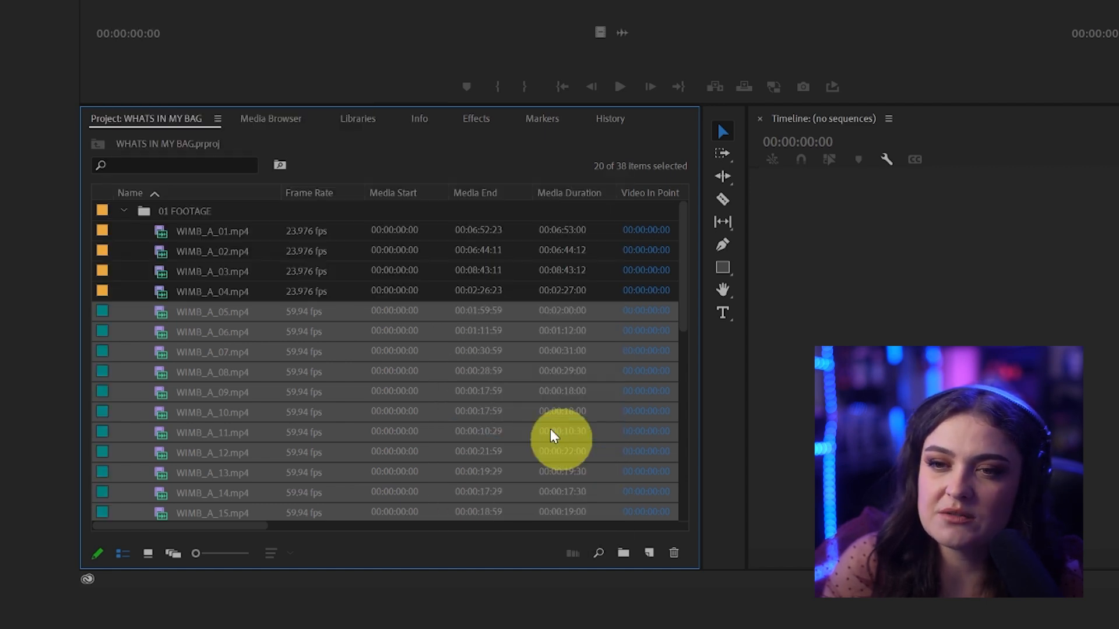
Step: Assign the Magenta label to the camera C clips, WIMB_C_01 to WIMB_C_04
scroll(160, 370, down, 6)
click(241, 337)
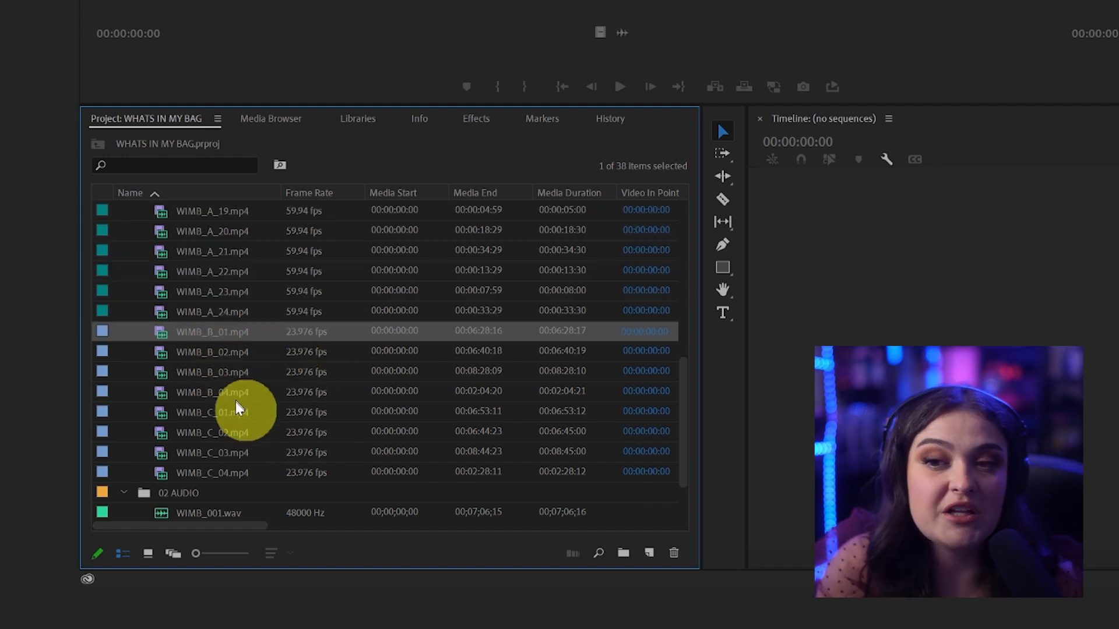
shift+click(219, 392)
click(151, 415)
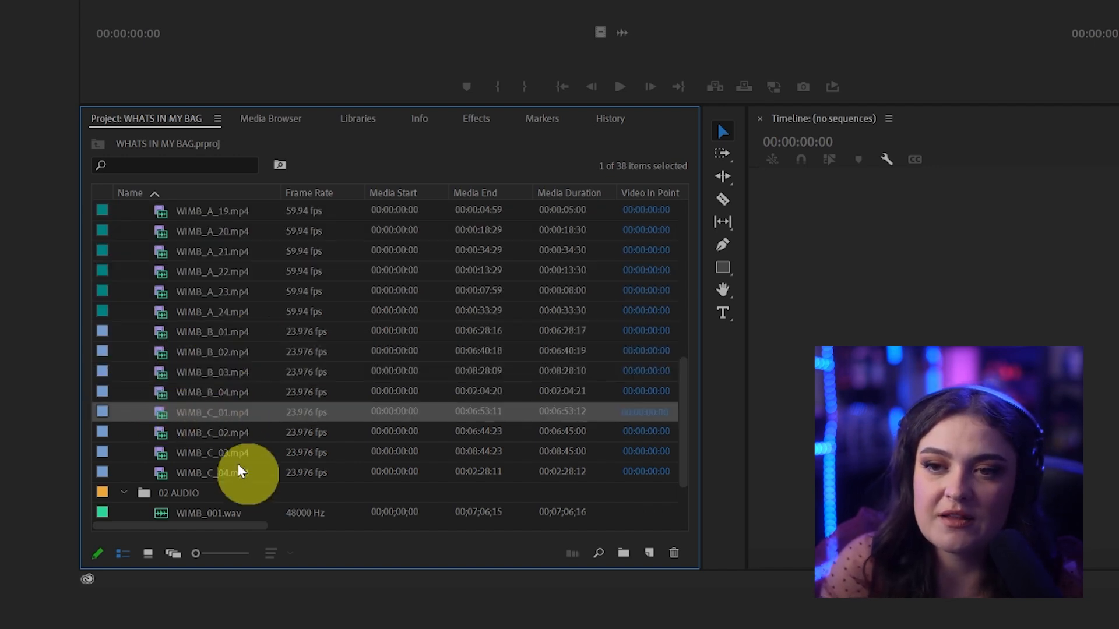
click(190, 465)
shift+click(128, 418)
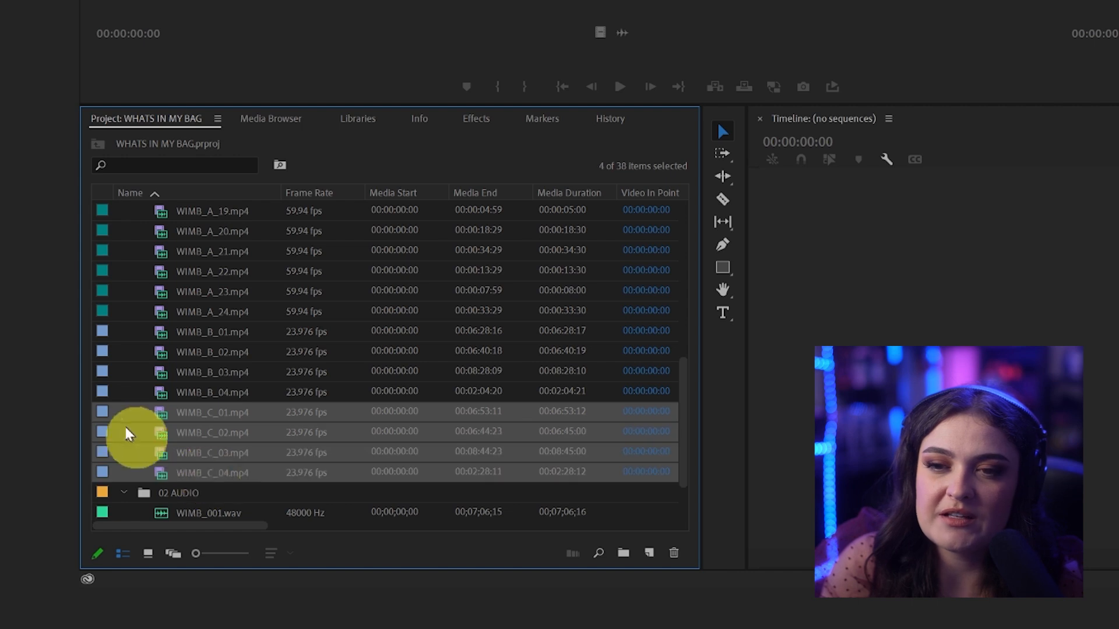
right_click(104, 410)
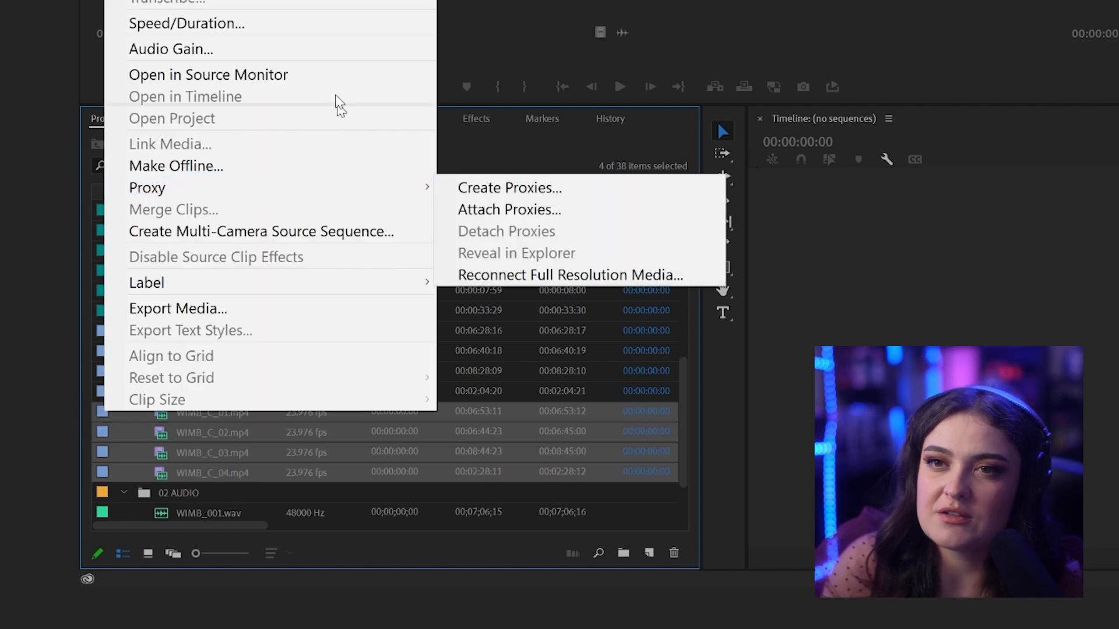
mouse_move(309, 289)
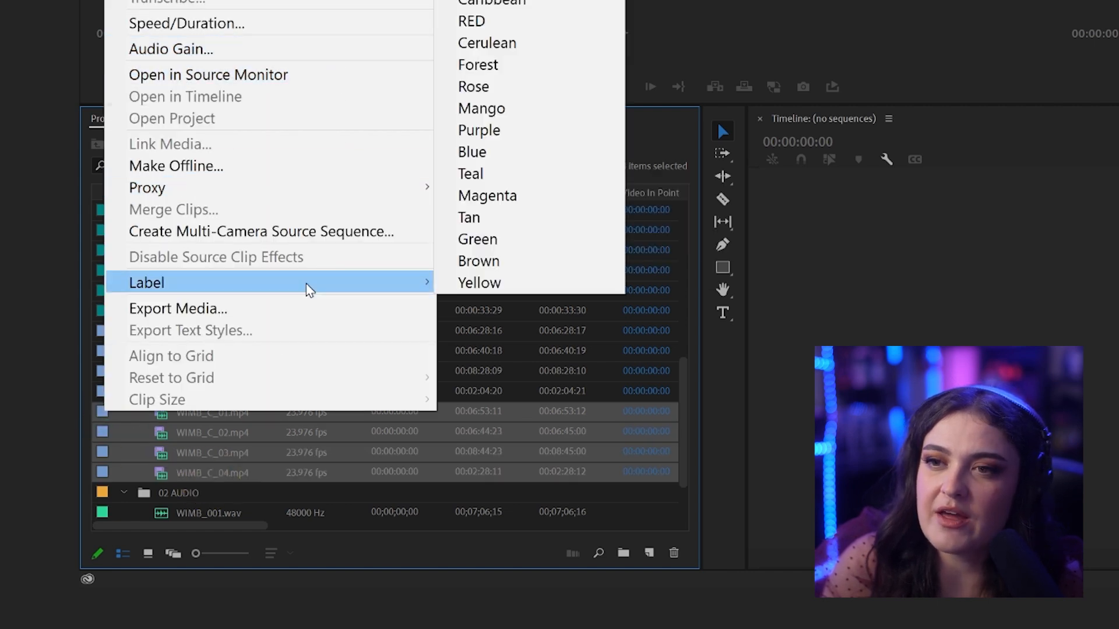
click(532, 201)
Step: Review the label colours of the footage clips and the audio files WIMB_001 to WIMB_004 in the 02 AUDIO bin
click(205, 374)
scroll(200, 415, up, 8)
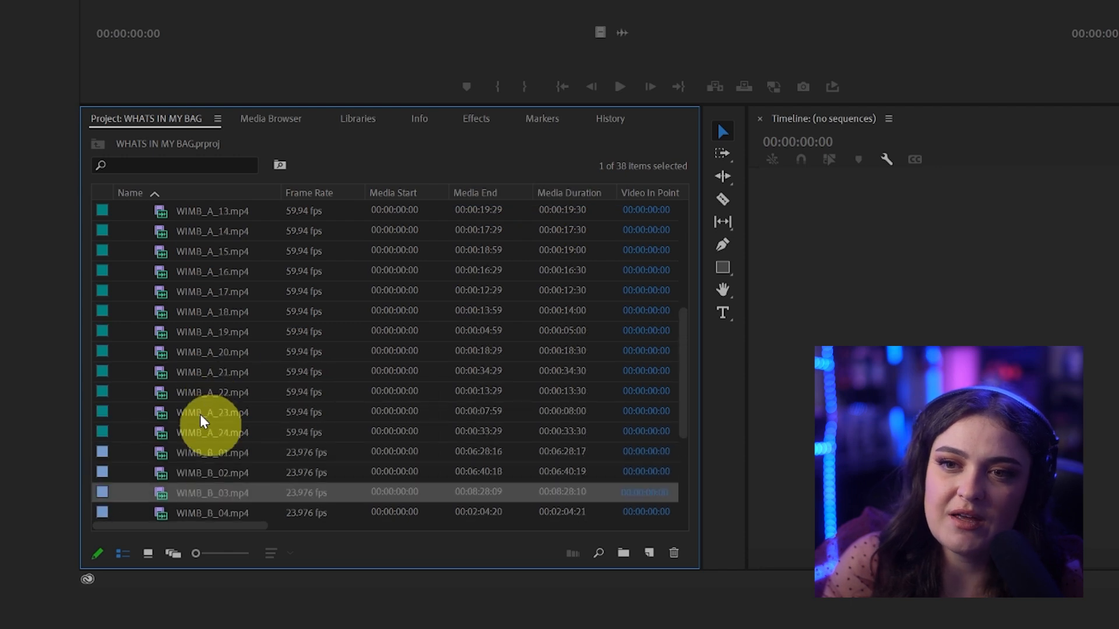
scroll(200, 415, down, 8)
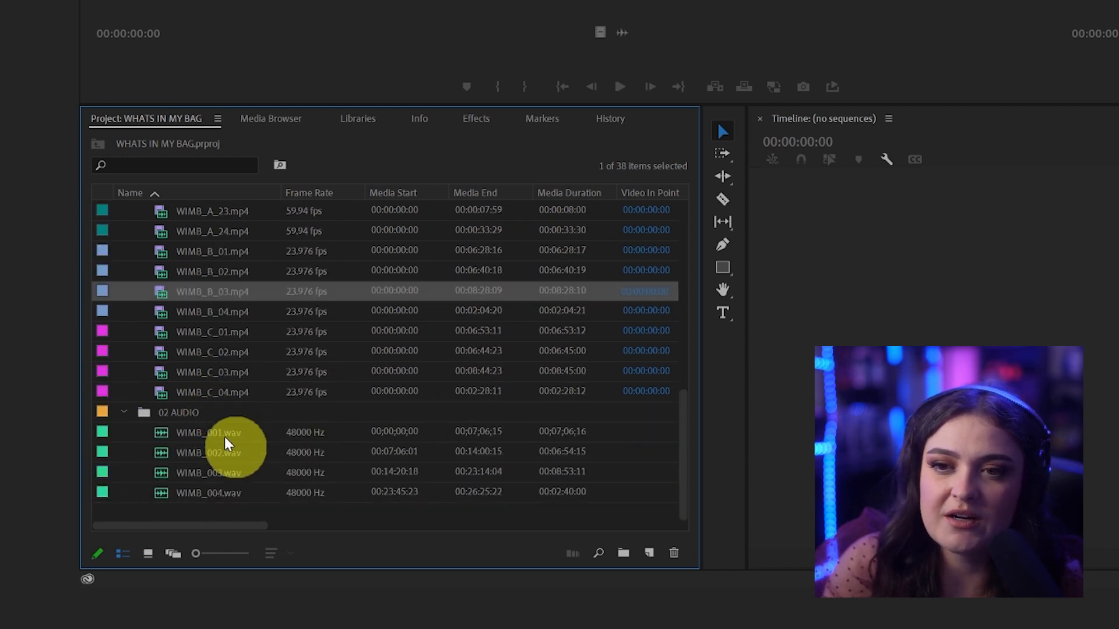
click(225, 434)
click(216, 490)
click(225, 436)
click(224, 491)
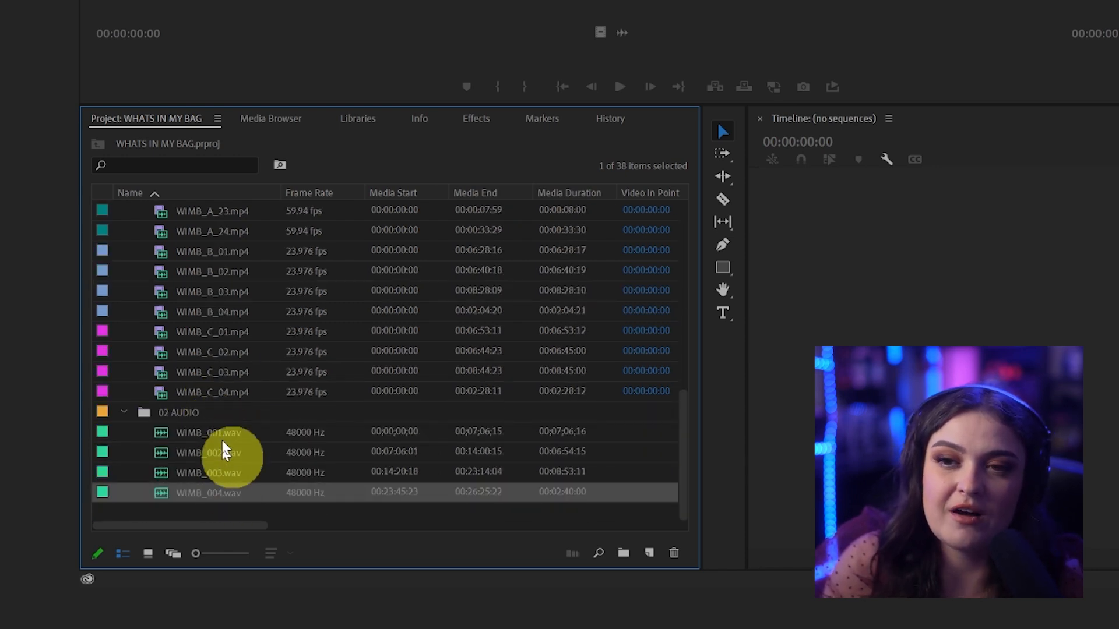